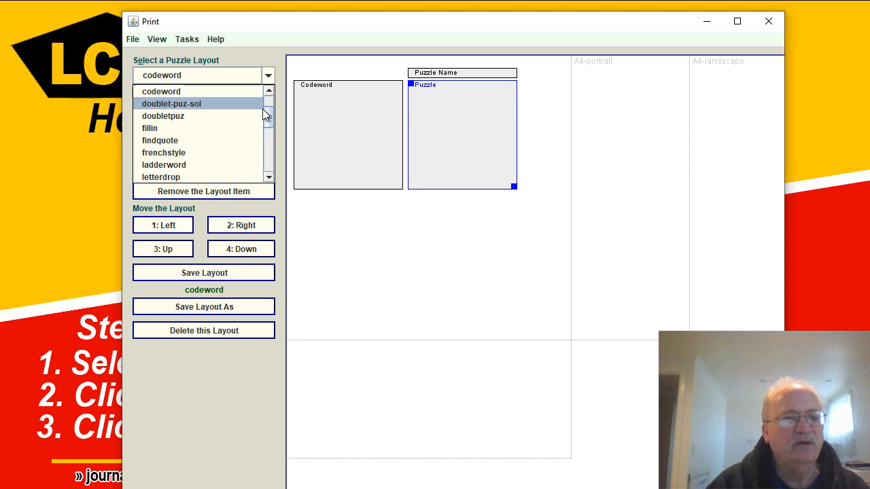
Load the solution puzzle layout and select its Solution layout item
drag(269, 115, 266, 155)
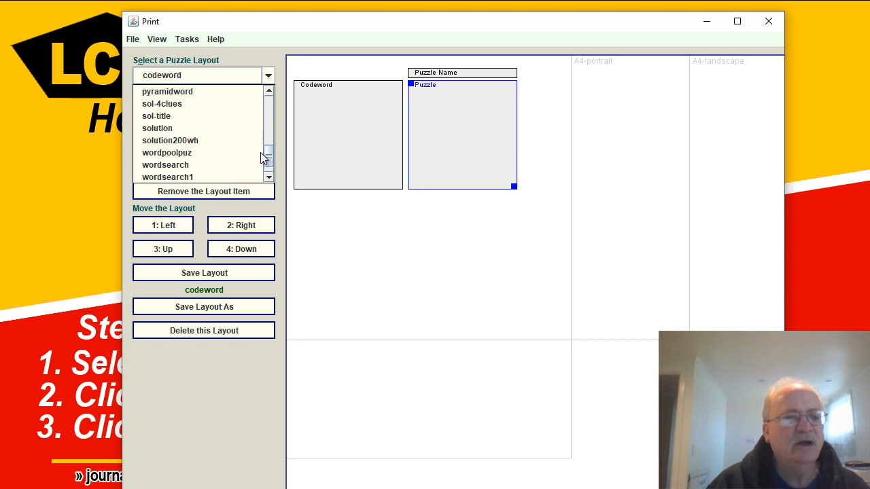
click(167, 129)
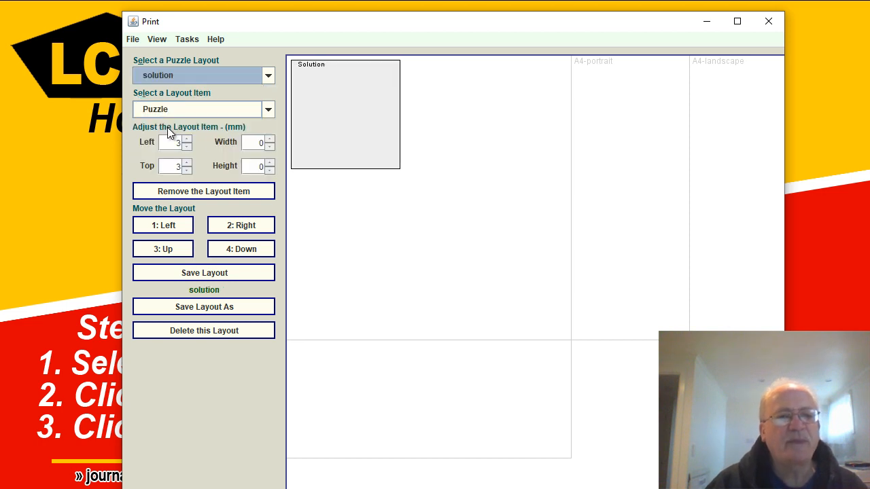
click(268, 109)
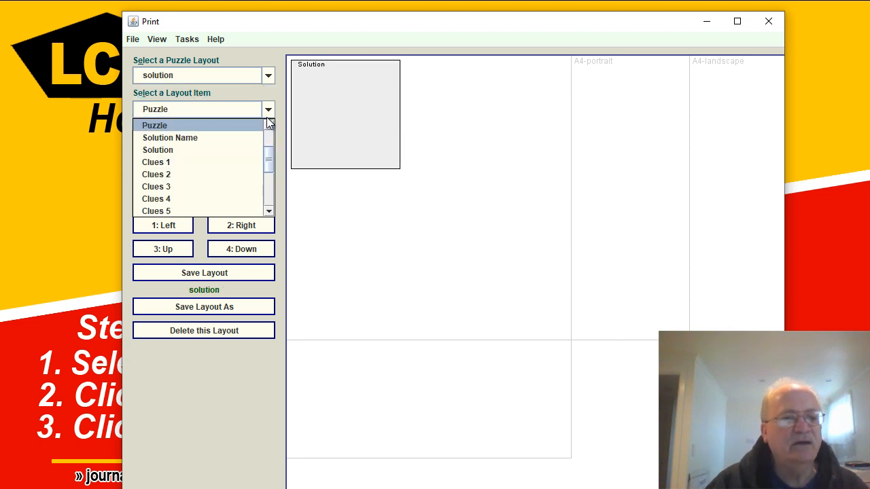
click(233, 149)
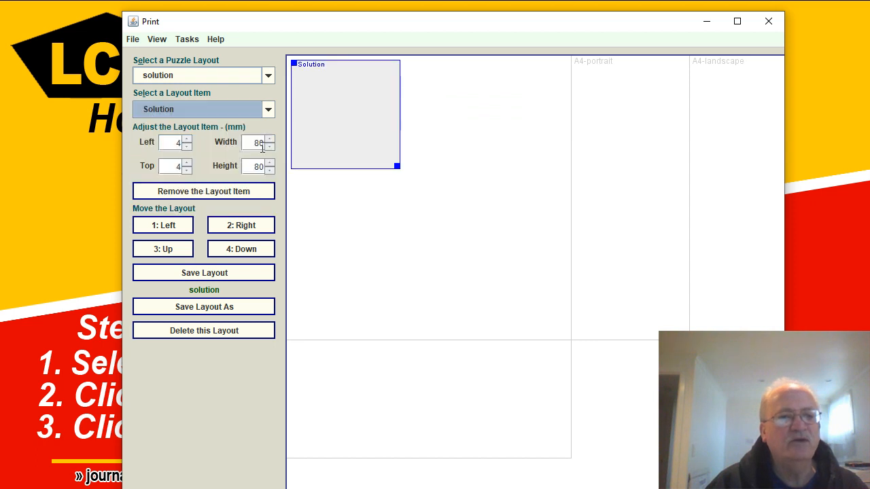
View the print preview of the solution layout and return to the print layout view
click(163, 41)
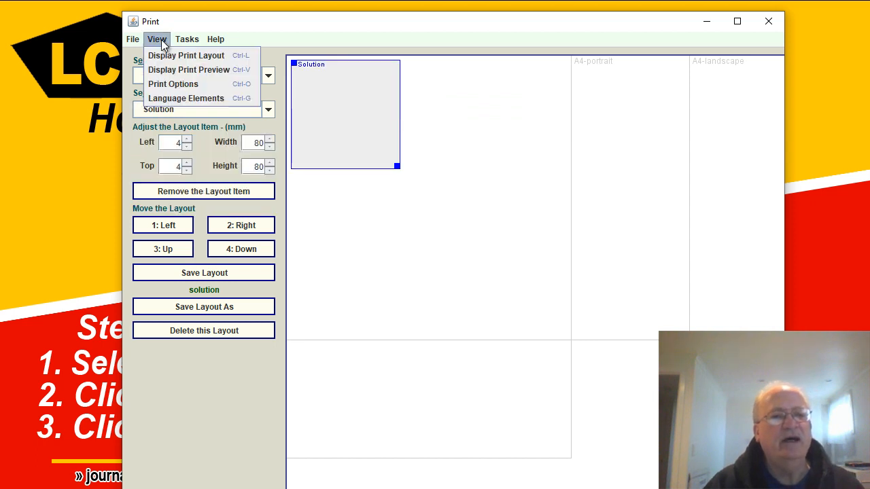
click(189, 71)
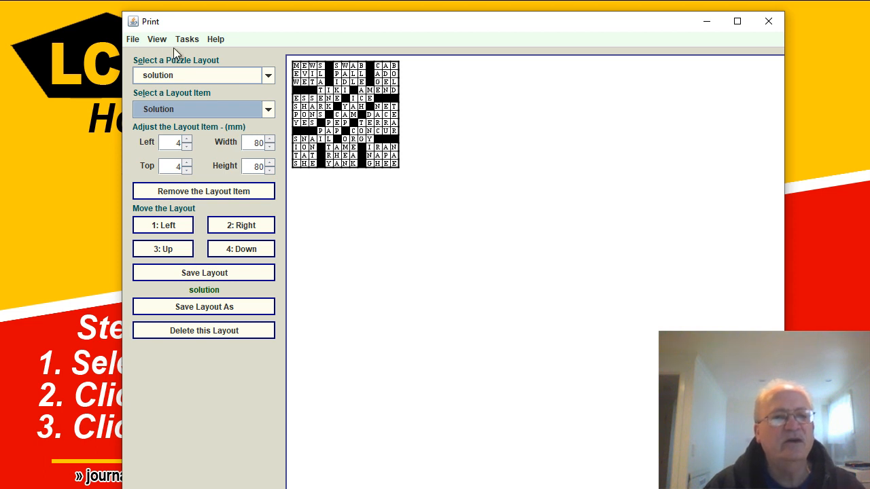
click(158, 38)
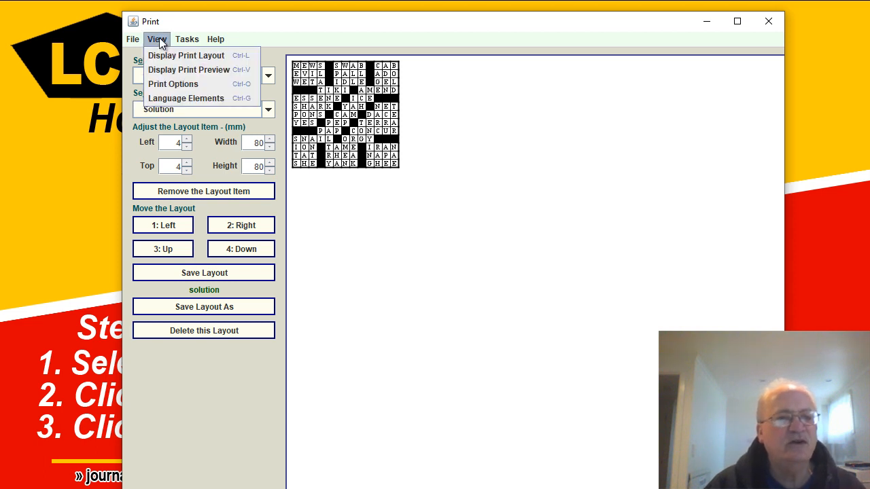
click(169, 56)
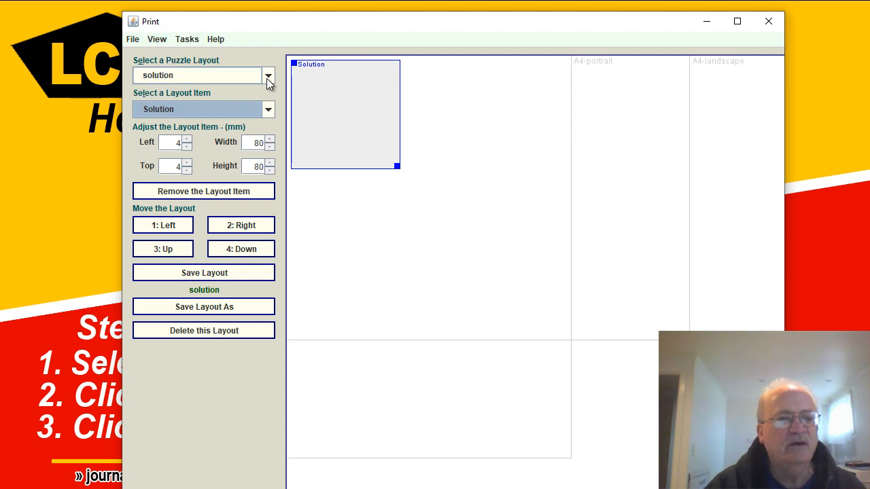
Load the solution200wh puzzle layout and display its print preview
click(267, 110)
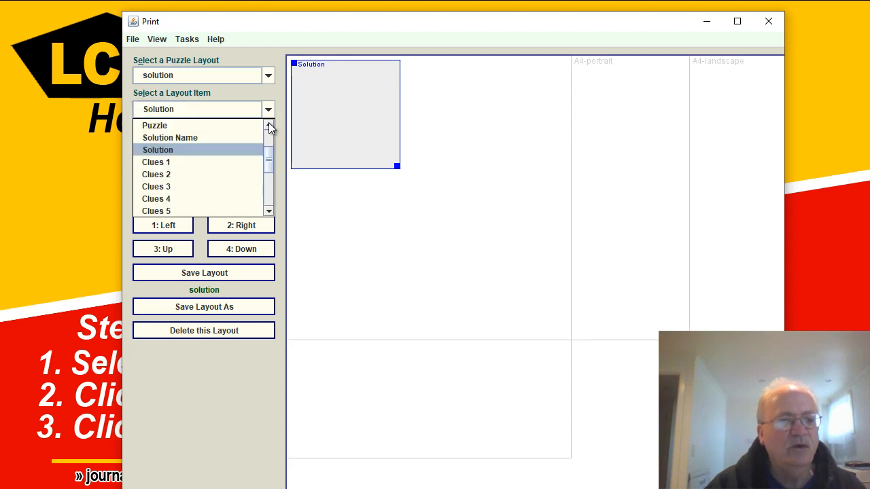
click(269, 77)
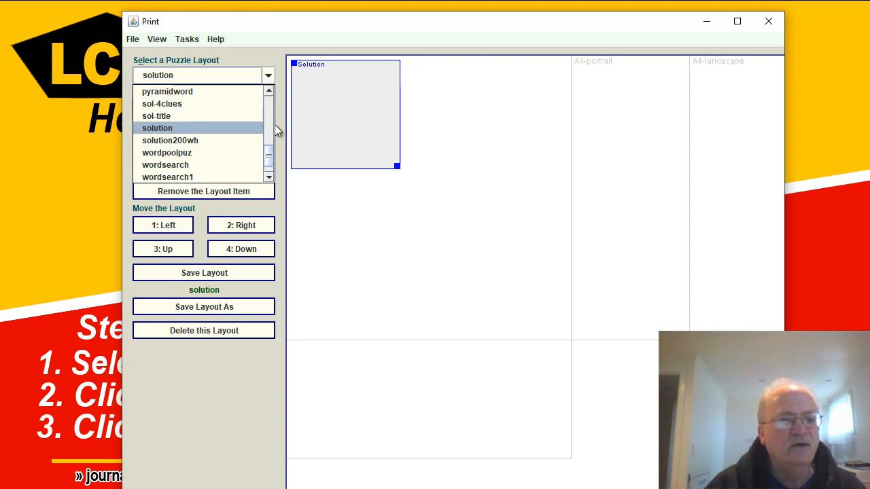
mouse_move(268, 155)
mouse_down()
mouse_move(270, 131)
mouse_move(268, 168)
mouse_move(275, 150)
mouse_up()
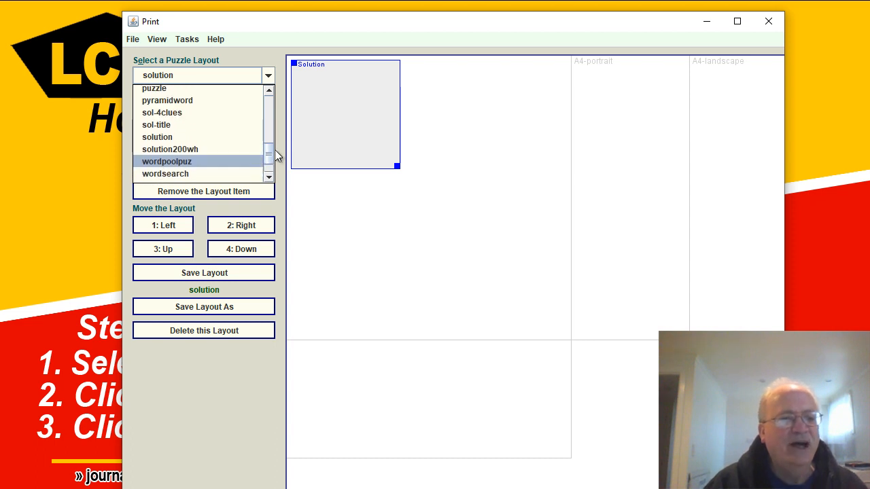
click(195, 149)
click(157, 38)
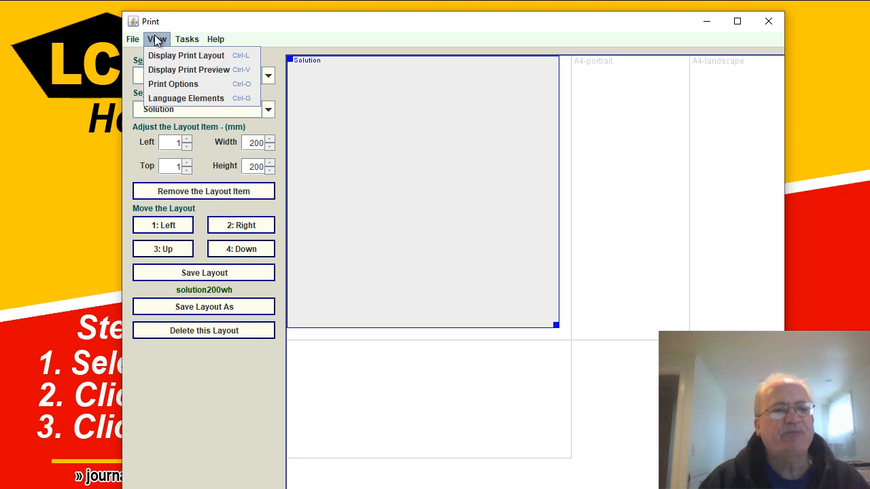
click(161, 70)
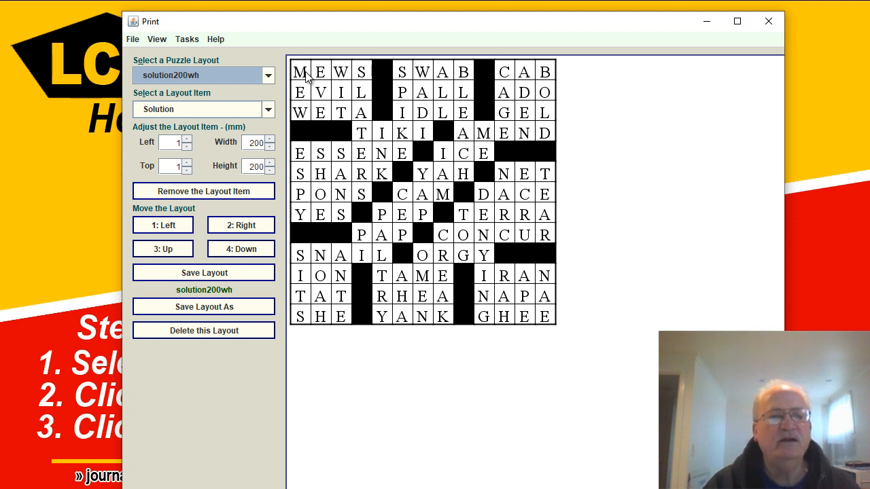
Examine the sol-4clues layout in the print preview and switch back to solution200wh
click(266, 77)
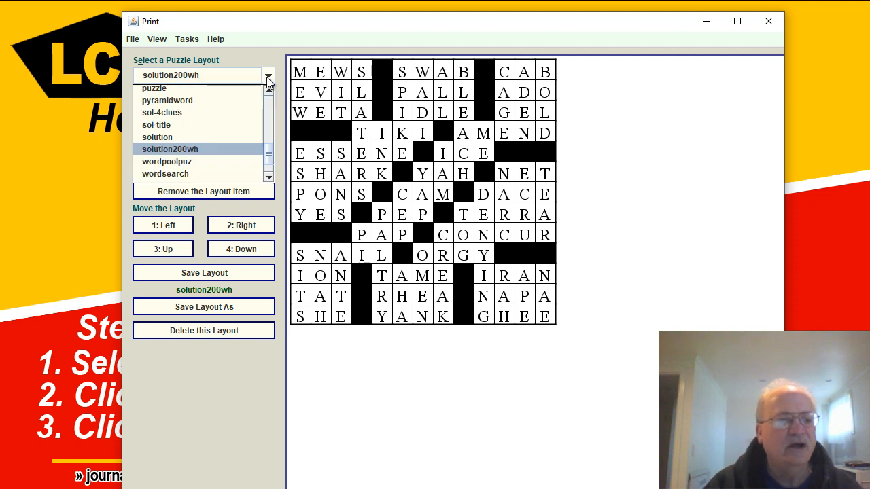
click(193, 113)
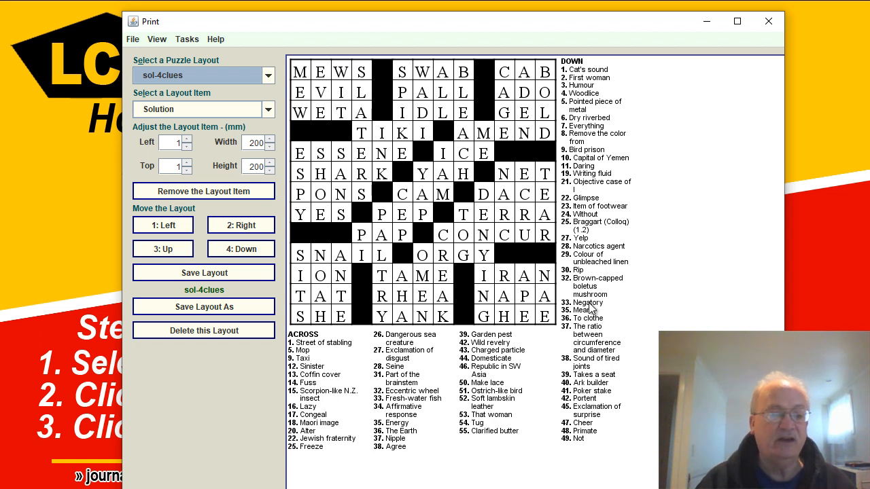
click(273, 80)
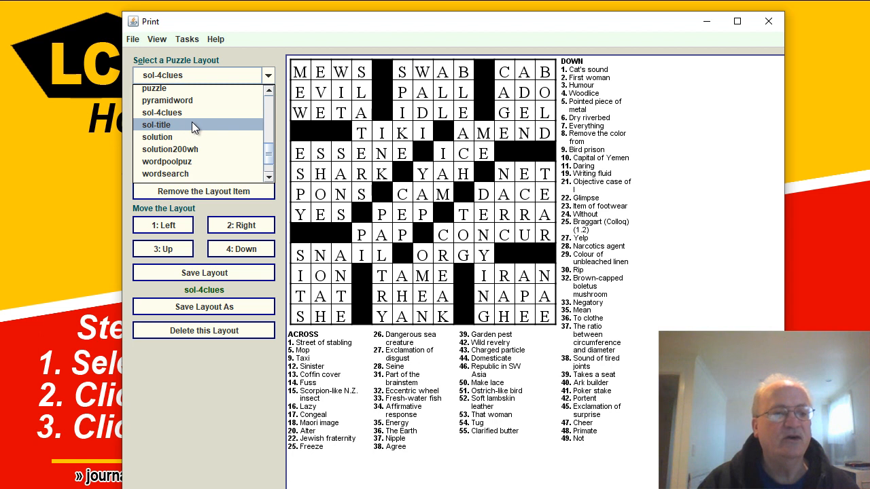
click(191, 150)
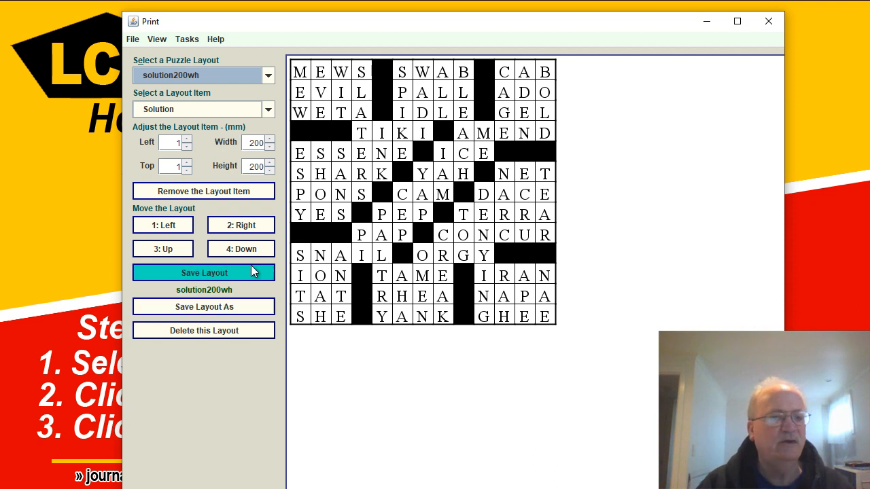
Load the sol-4clues puzzle layout and display its print layout
click(269, 76)
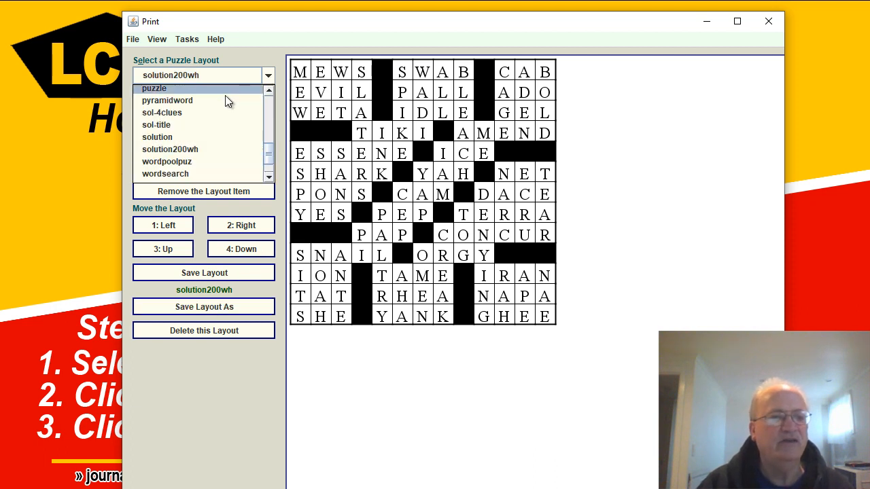
click(181, 112)
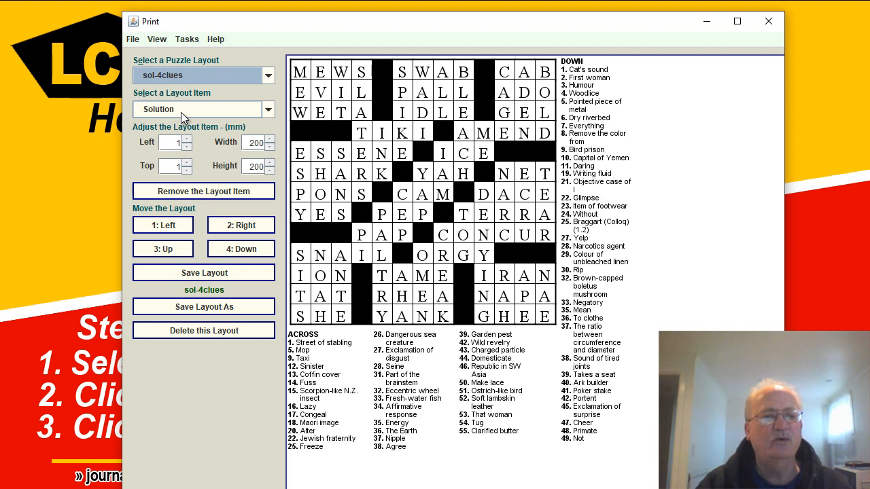
click(159, 40)
click(174, 57)
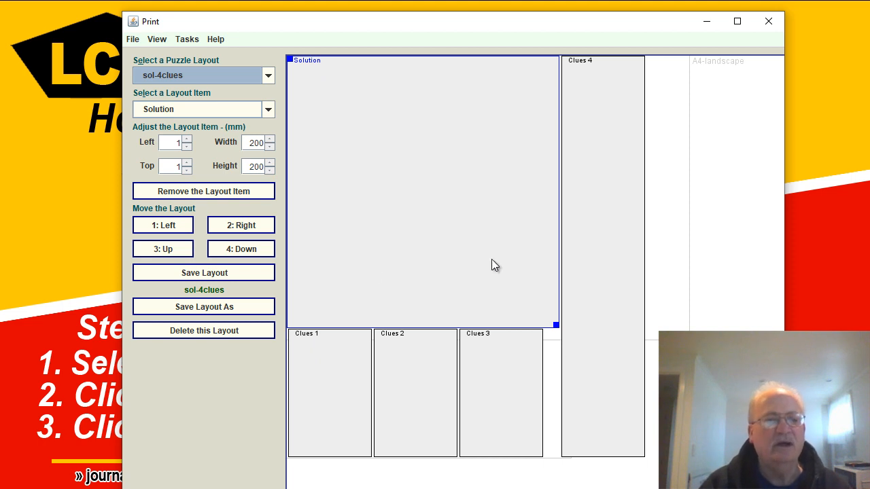
Select the Clues 1, Clues 2, Clues 3 and Clues 4 items in turn to examine their positions and sizes
click(331, 367)
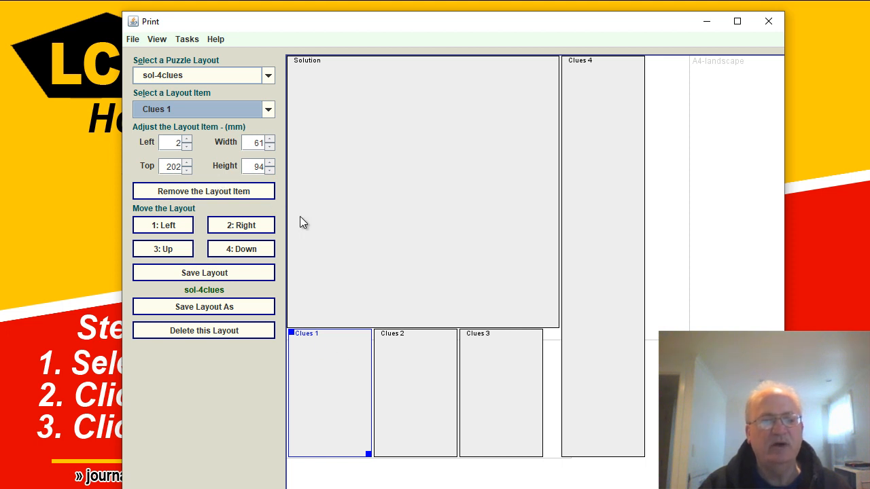
click(401, 364)
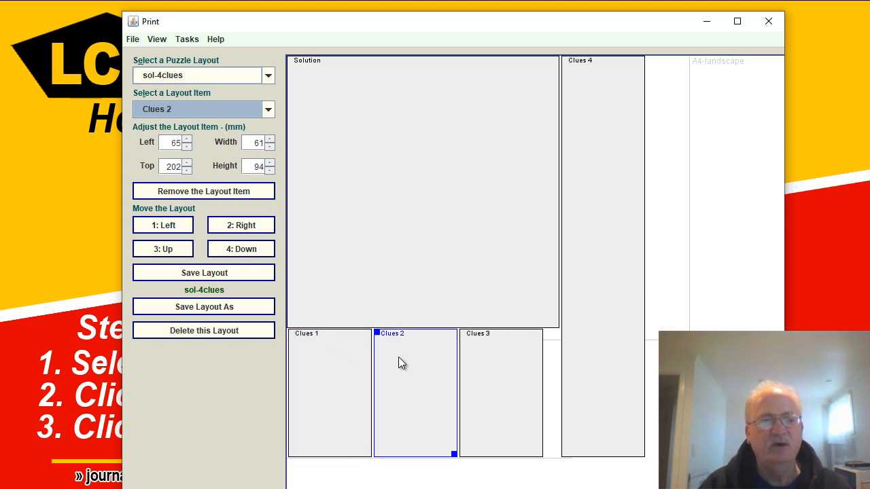
click(485, 379)
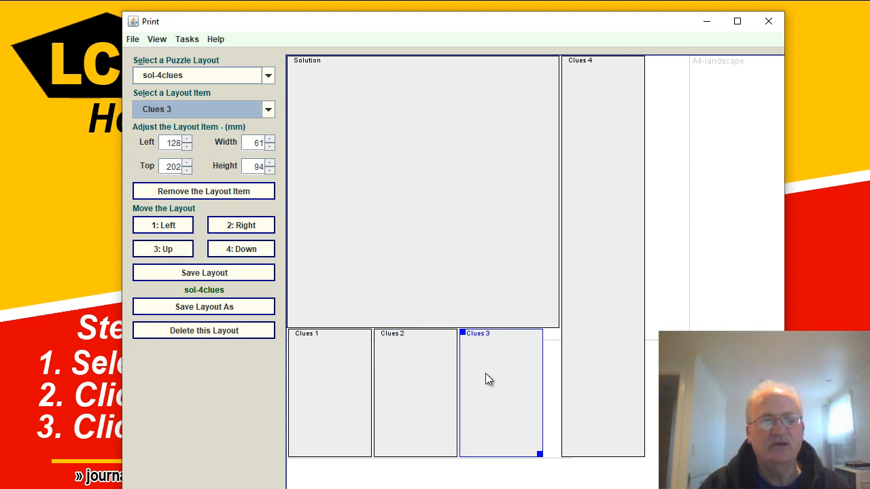
click(598, 333)
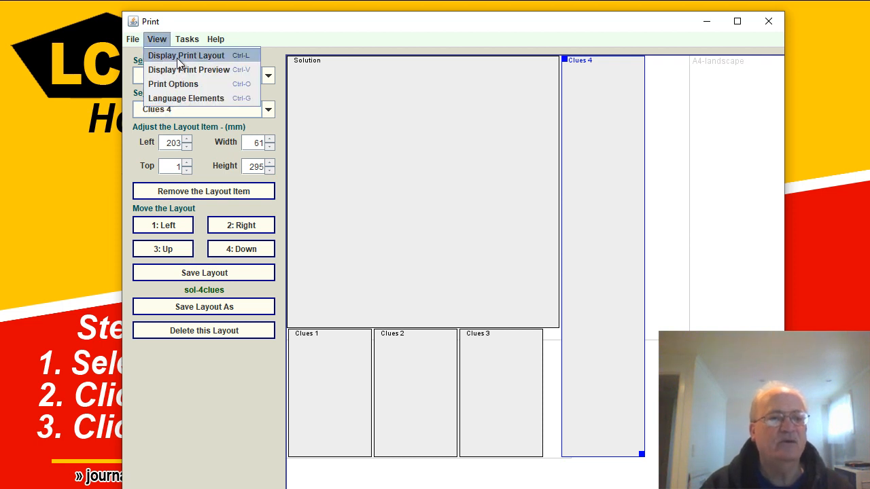
click(163, 56)
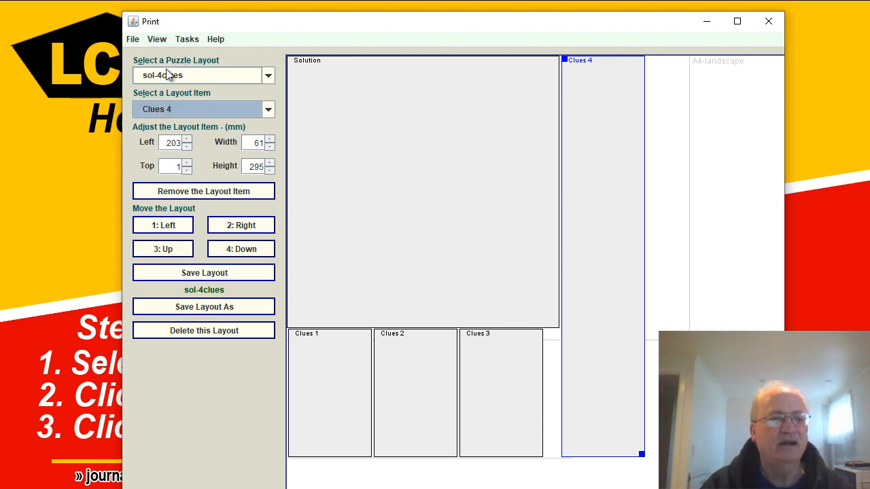
Load the puzzle layout and select its Puzzle item in the print layout view
click(268, 76)
click(231, 89)
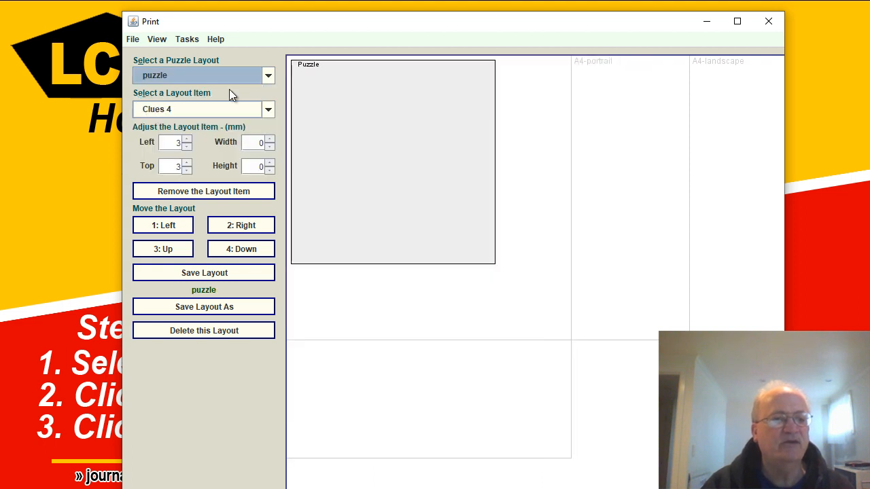
click(268, 110)
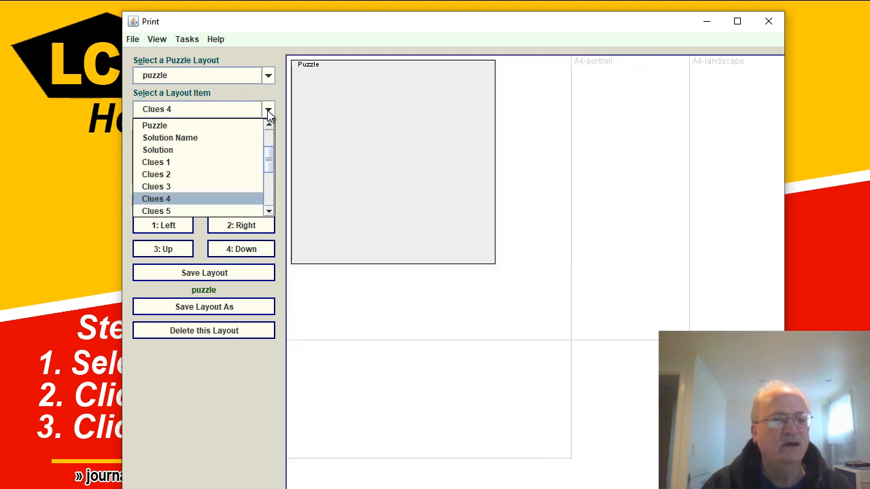
click(246, 128)
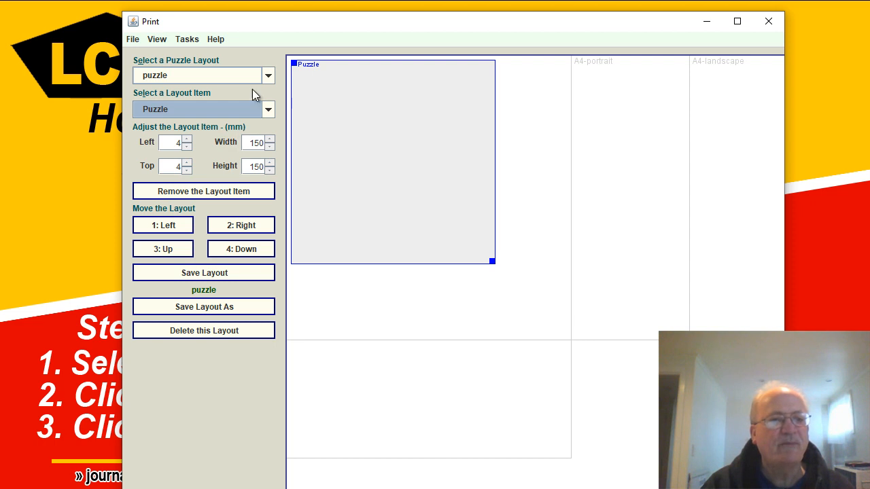
click(153, 39)
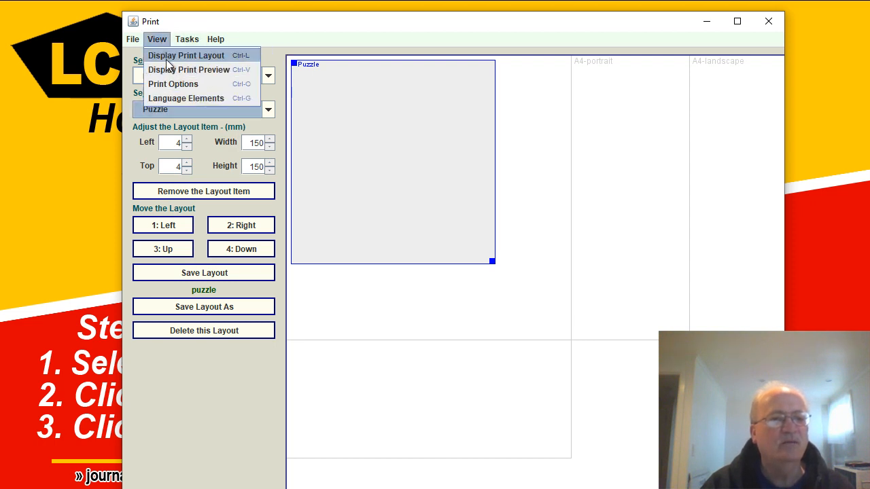
click(166, 59)
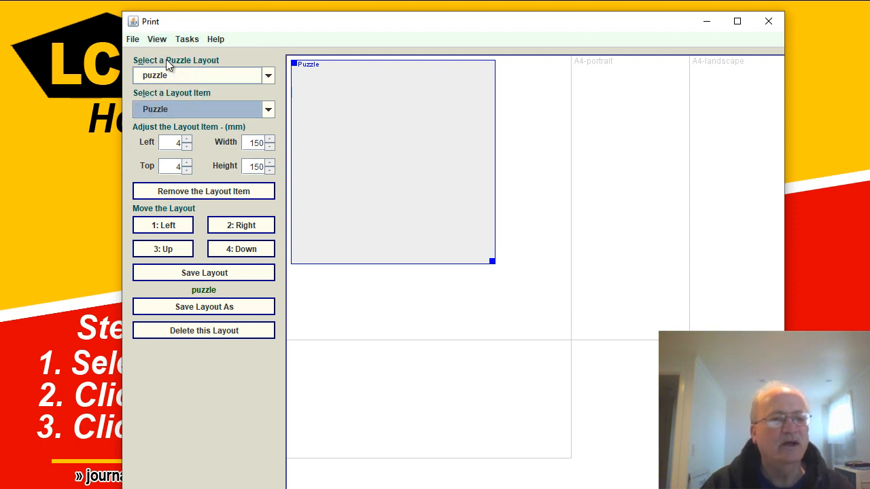
Load the puz-3clues puzzle layout and display its print preview
click(269, 111)
mouse_move(269, 158)
mouse_down()
mouse_move(270, 201)
mouse_move(268, 143)
mouse_up()
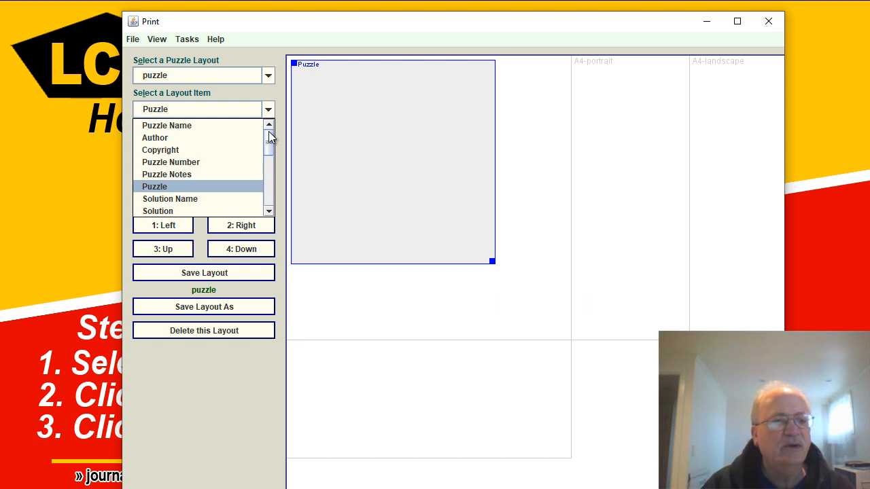
click(269, 76)
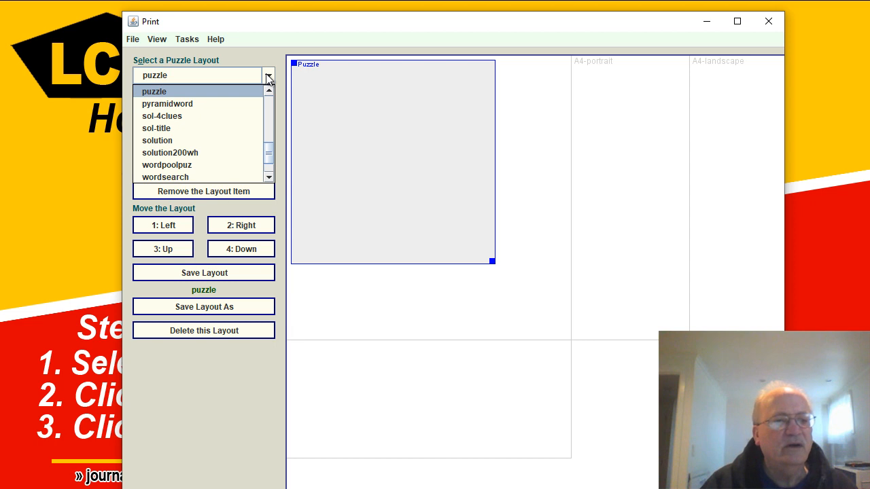
drag(270, 146, 267, 128)
click(167, 110)
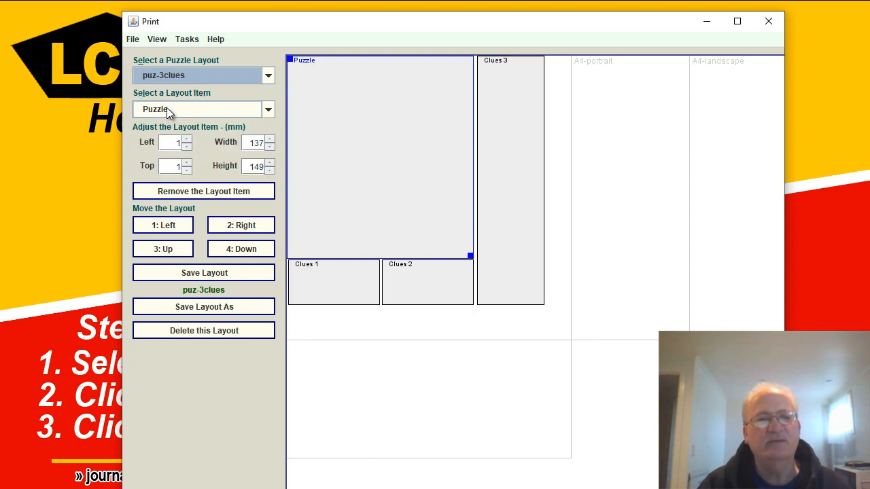
click(157, 38)
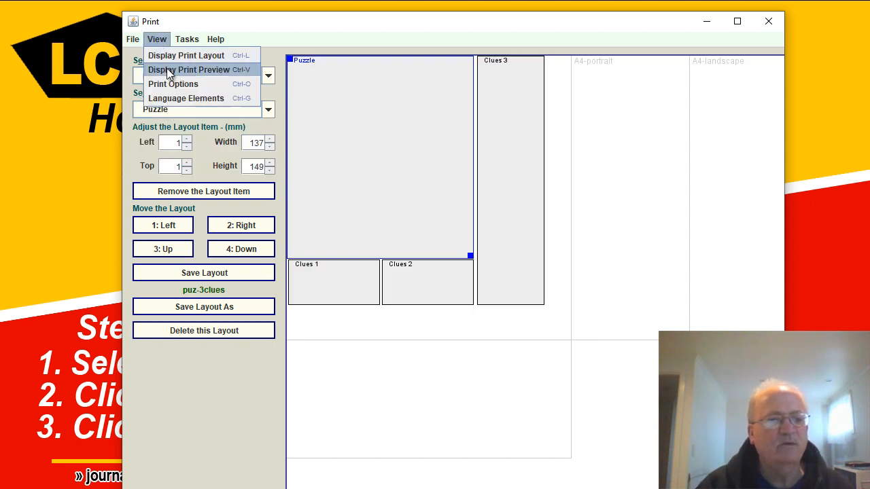
click(167, 70)
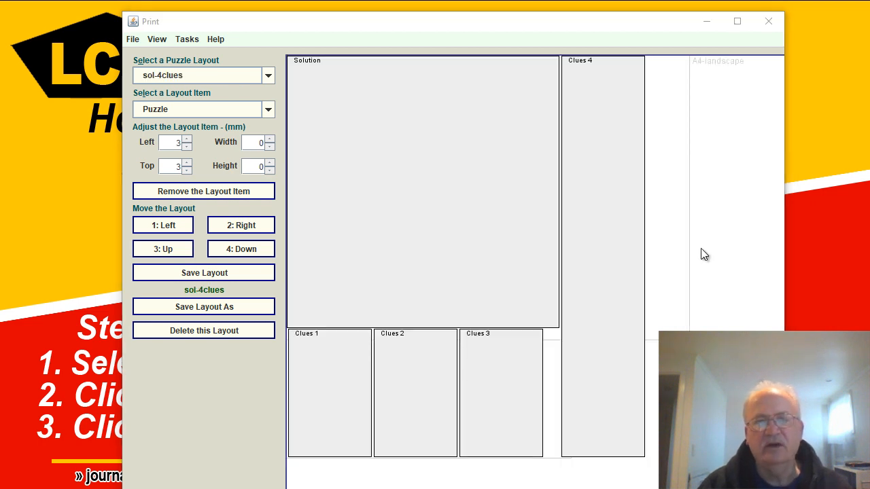
Remove the Clues 4 item from the layout and narrow the Solution item slightly from its right edge
click(619, 209)
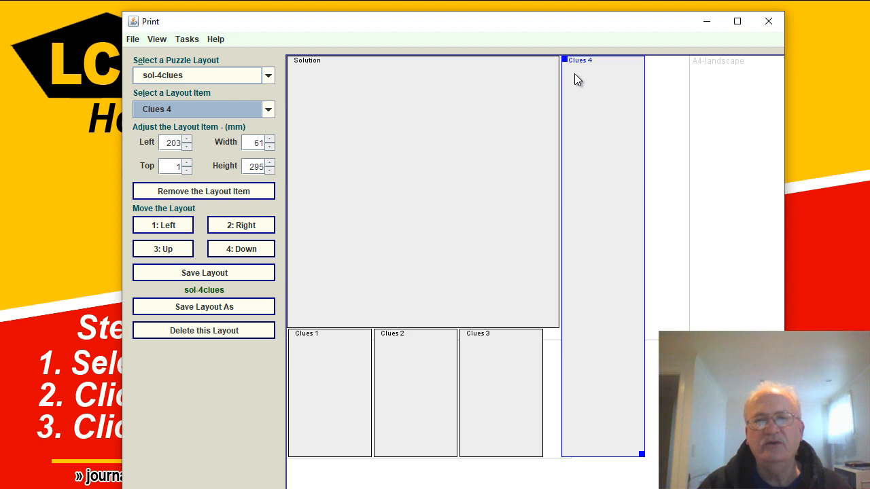
click(208, 193)
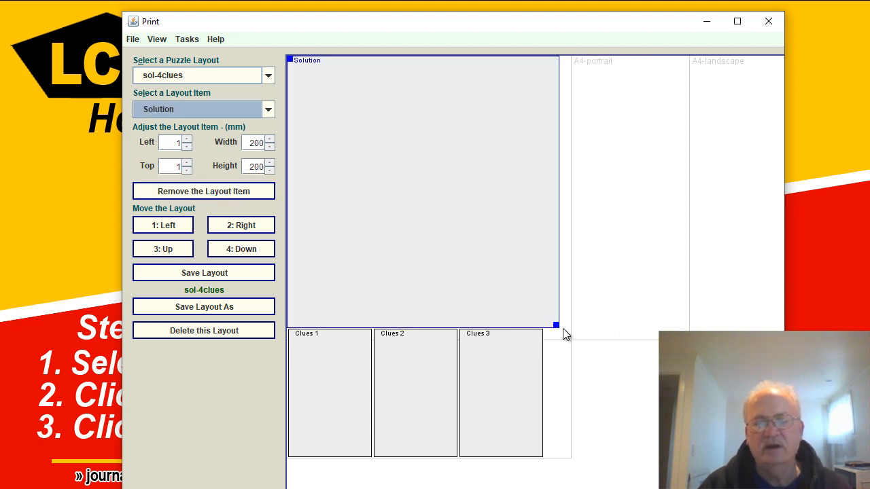
drag(555, 325, 541, 327)
Move the Clues 3 item beside the Solution item at left 192 mm, top 1 mm, and enlarge it downward into a tall column
click(498, 337)
drag(462, 331, 548, 58)
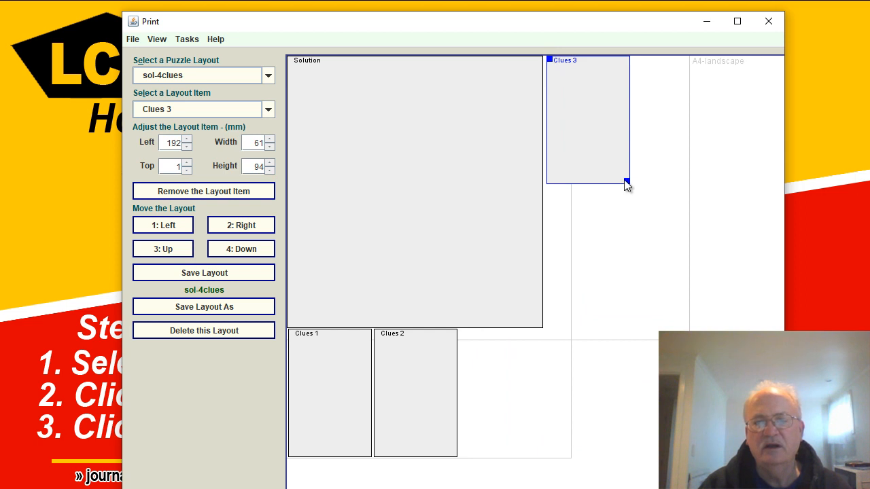
drag(626, 182, 635, 412)
Resize the Clues 2 item to about 80 by 55 mm and move it to about left 107 mm, top 203 mm
click(423, 383)
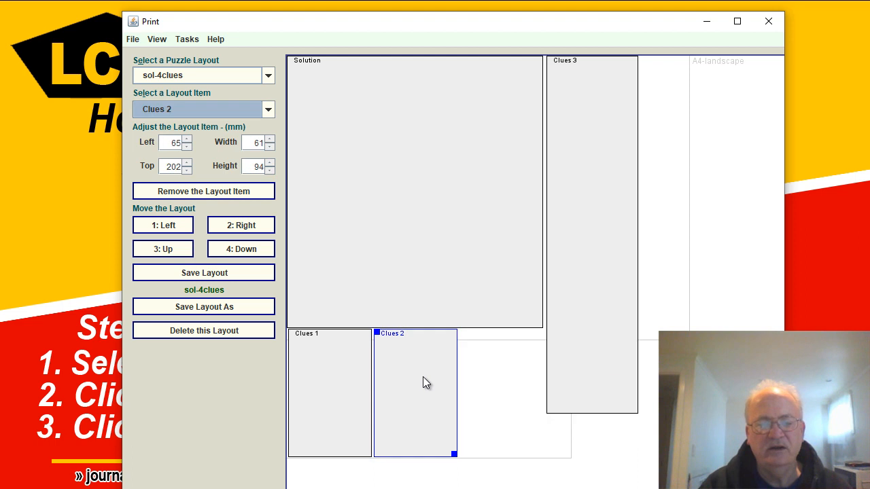
drag(454, 455, 479, 402)
drag(378, 334, 435, 334)
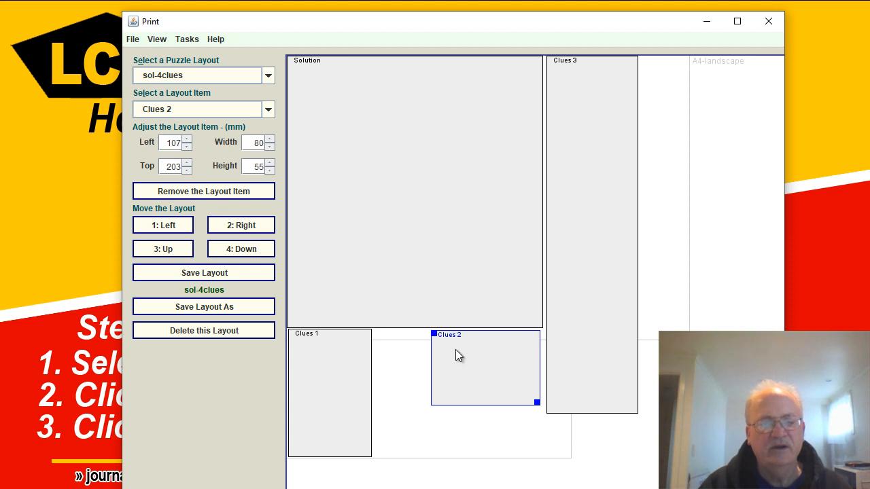
Set the Clues 1 item's width to 80 mm and its height to 55 mm
click(318, 359)
drag(250, 143, 278, 140)
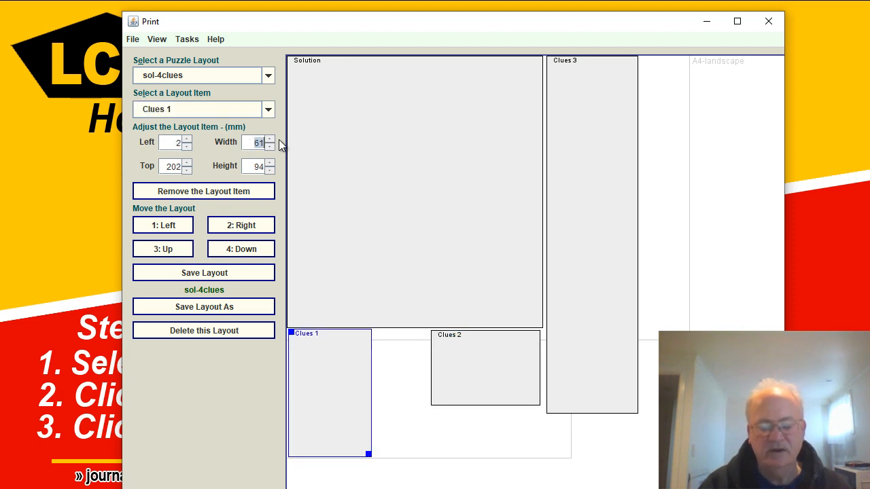
text(80)
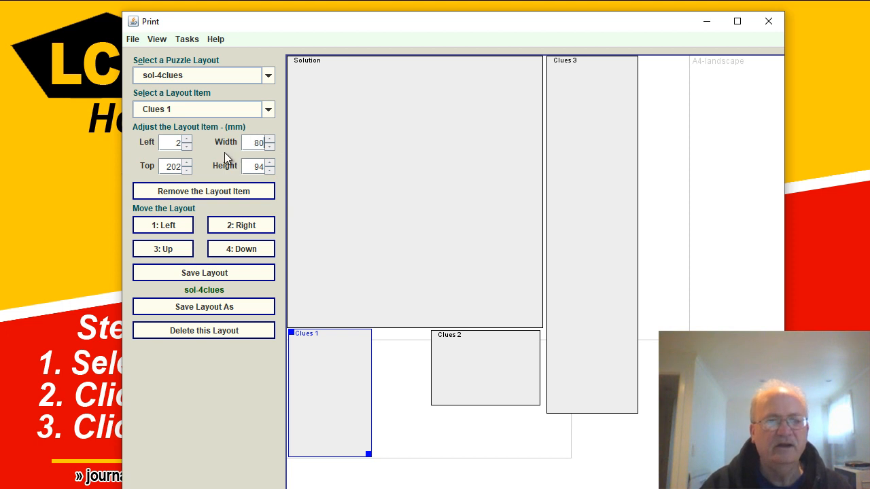
click(246, 166)
double_click(264, 167)
text(55)
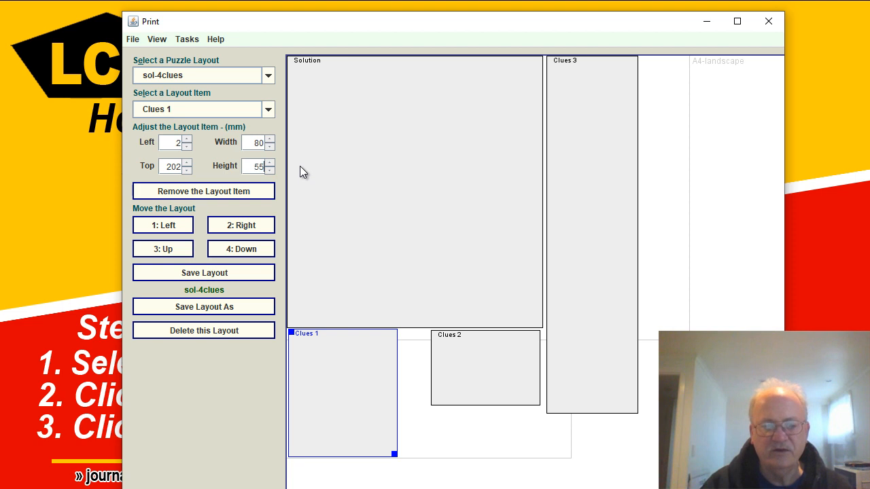
key(Return)
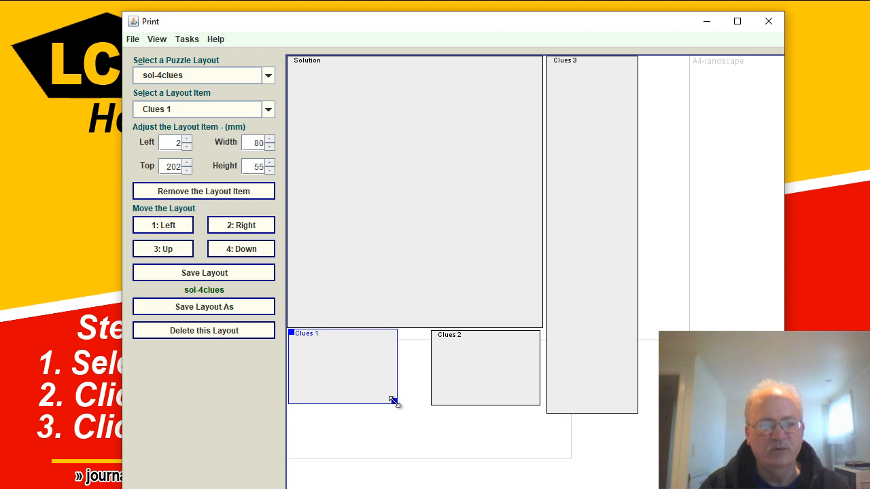
Widen the Clues 1 item to 90 mm
drag(392, 400, 414, 401)
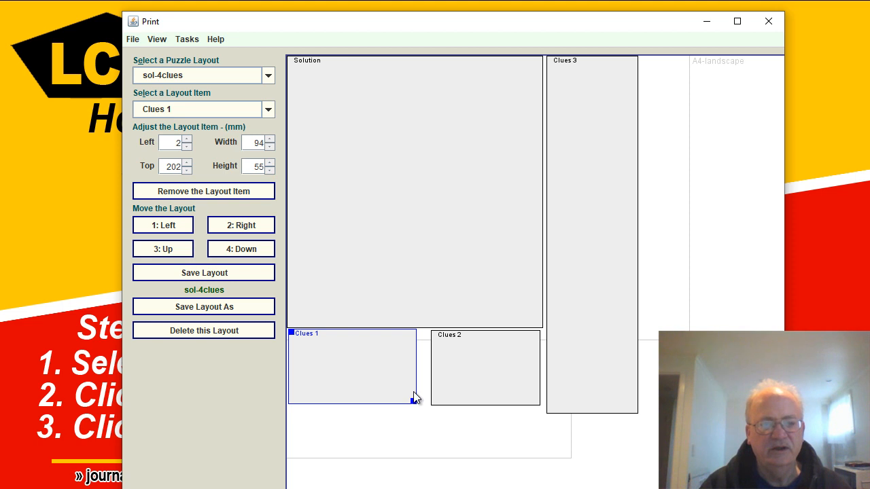
click(269, 147)
click(269, 148)
click(269, 148)
click(269, 149)
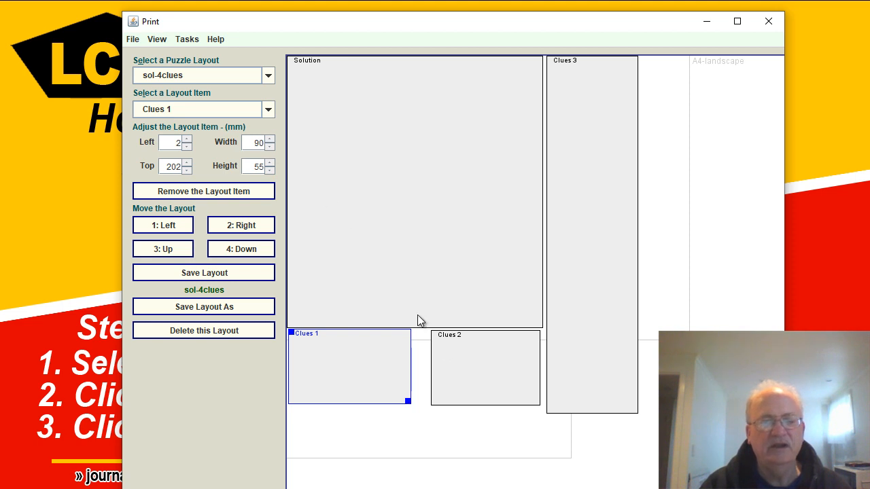
Set the Clues 2 item's width to 90 mm and move it to about left 98 mm, between Clues 1 and Clues 3
click(445, 350)
drag(251, 141, 275, 146)
text(90)
key(Return)
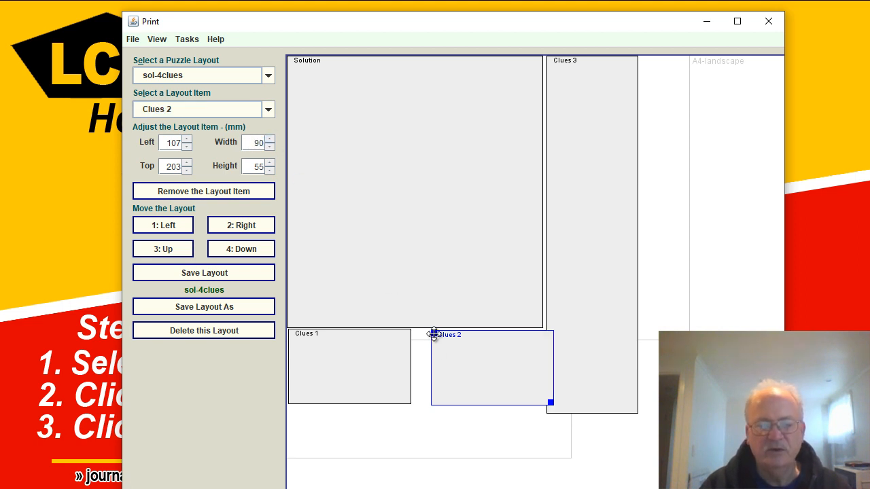
drag(433, 334, 422, 334)
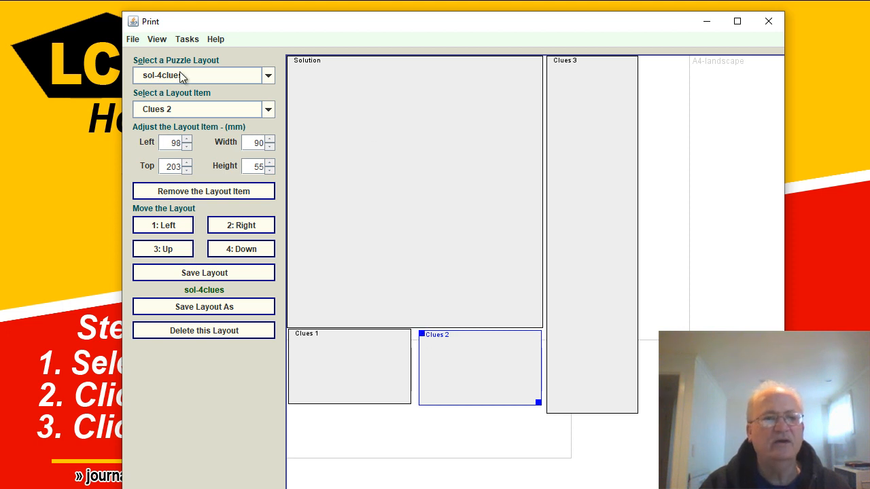
Display the print preview of the edited layout and save it under the new name sol-3-clues
click(152, 38)
click(168, 70)
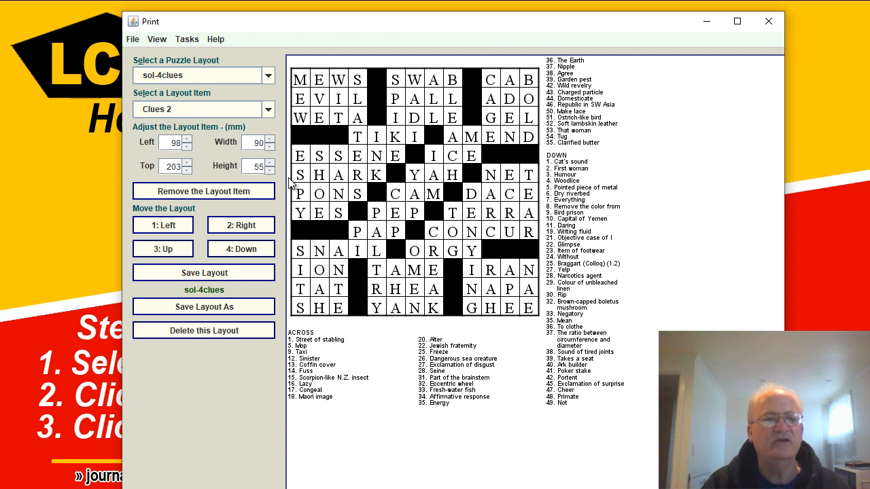
click(206, 307)
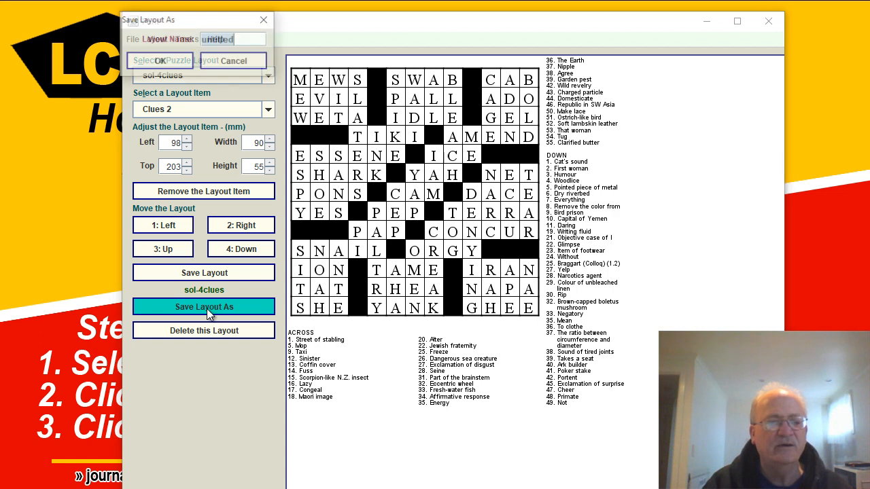
click(239, 42)
drag(249, 39, 202, 39)
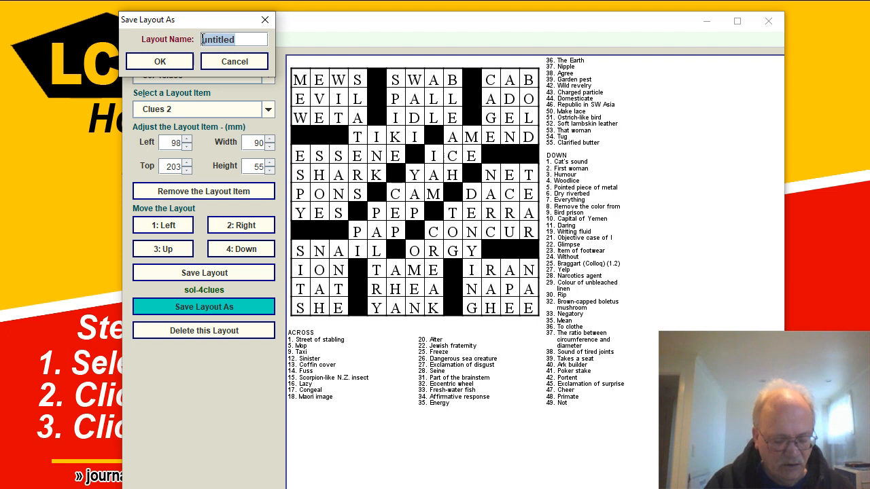
key(BackSpace)
text(sol)
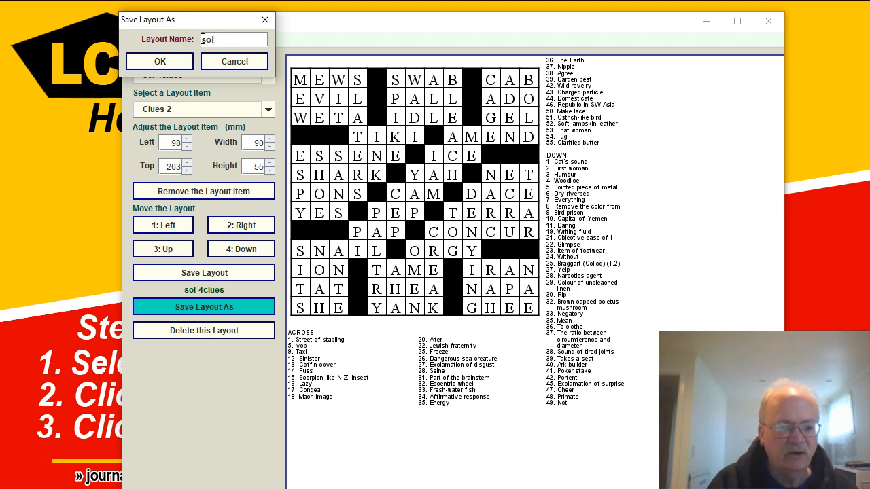
text(-3)
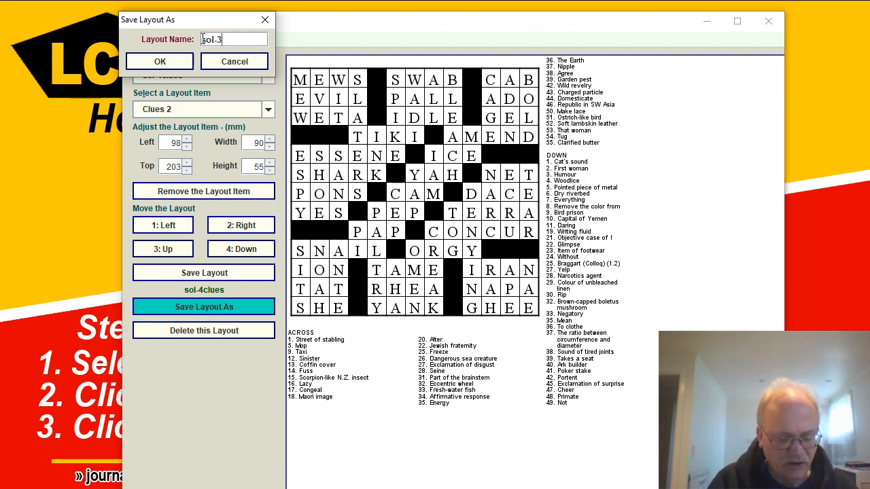
text(-clues)
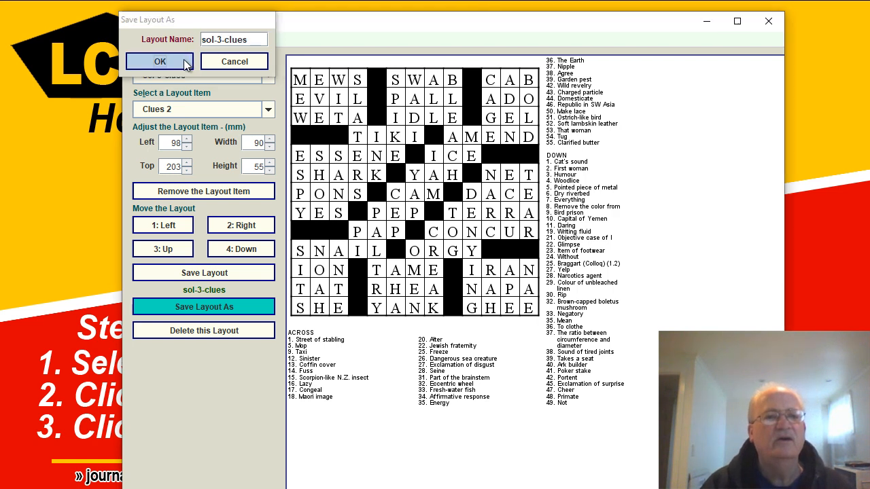
click(163, 61)
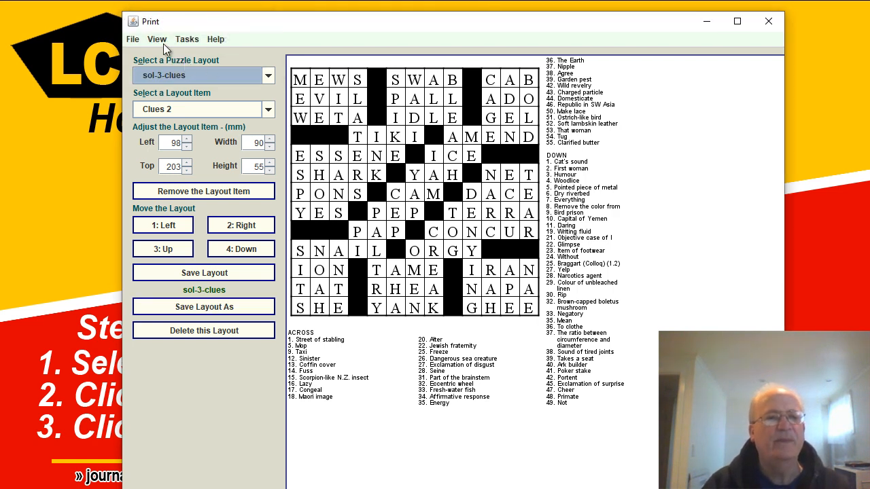
Export 100 puzzles as 300-pixel-per-inch PNG files, starting with puzzle 10000101, into the CrosswordExpress folder
click(163, 41)
mouse_move(188, 42)
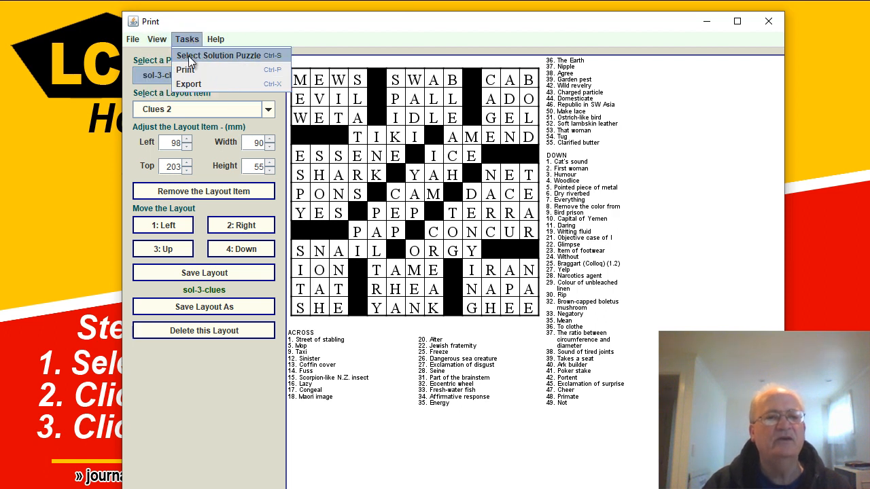
click(189, 84)
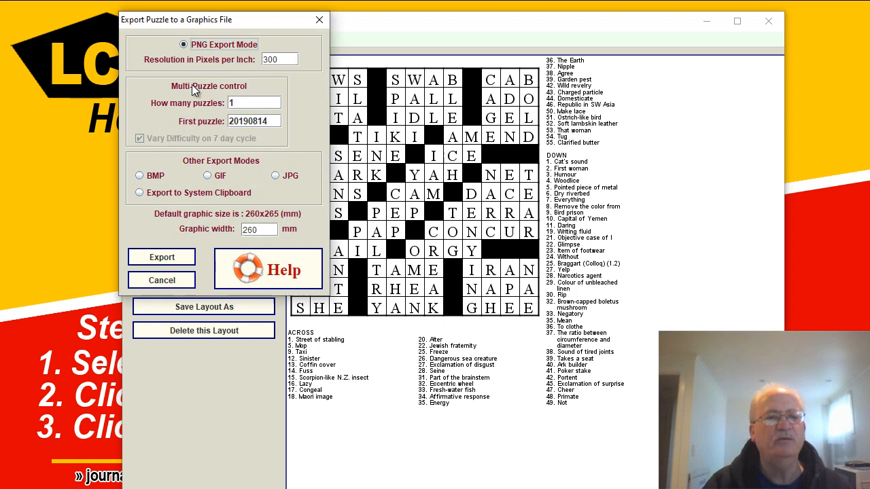
click(252, 97)
text(00)
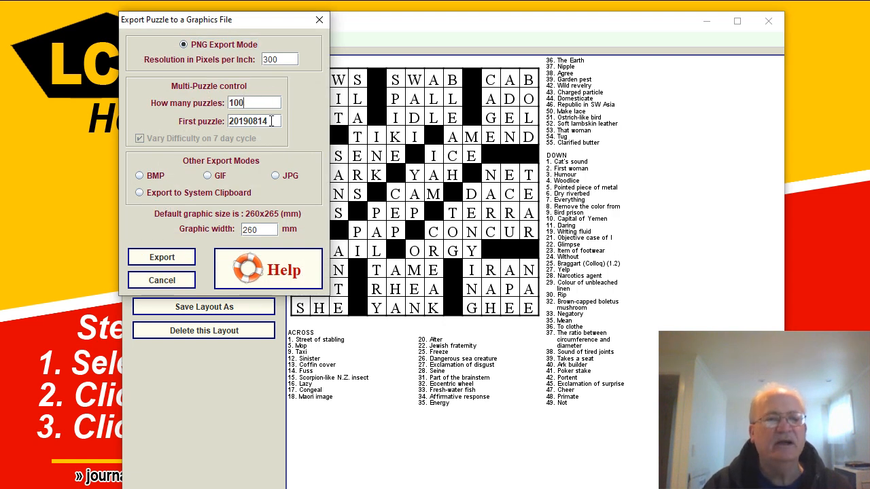
key(Tab)
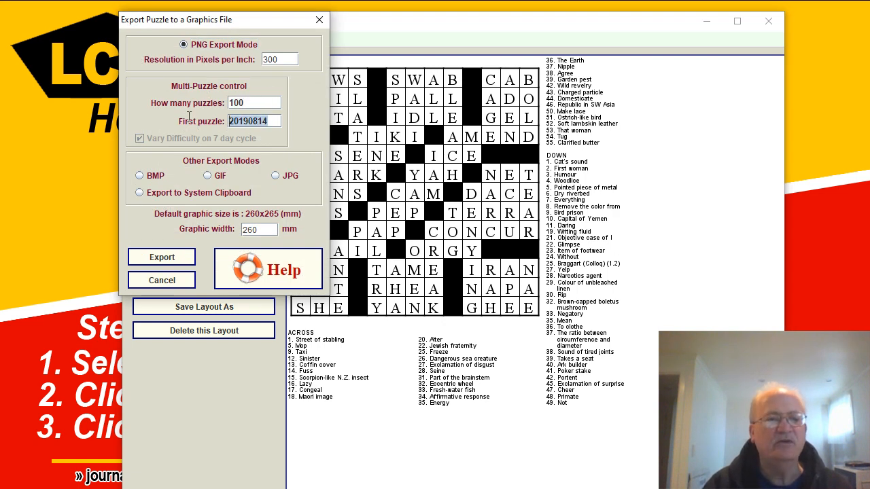
text(1000)
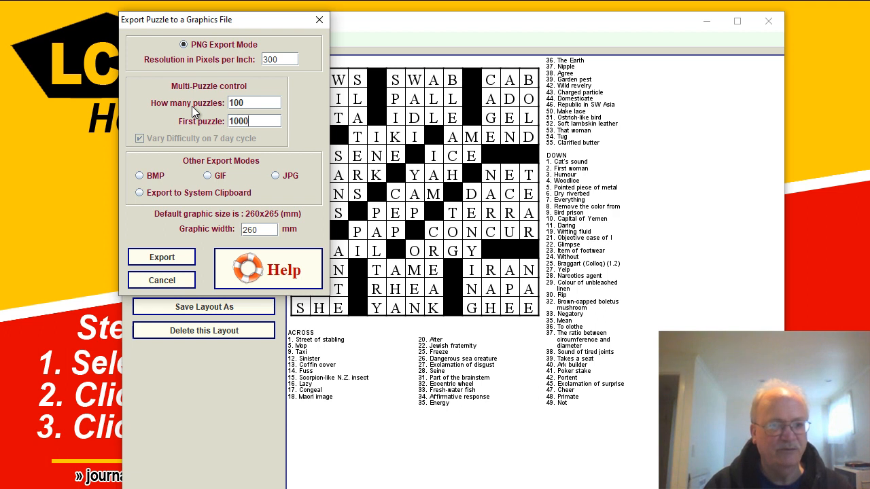
text(0101)
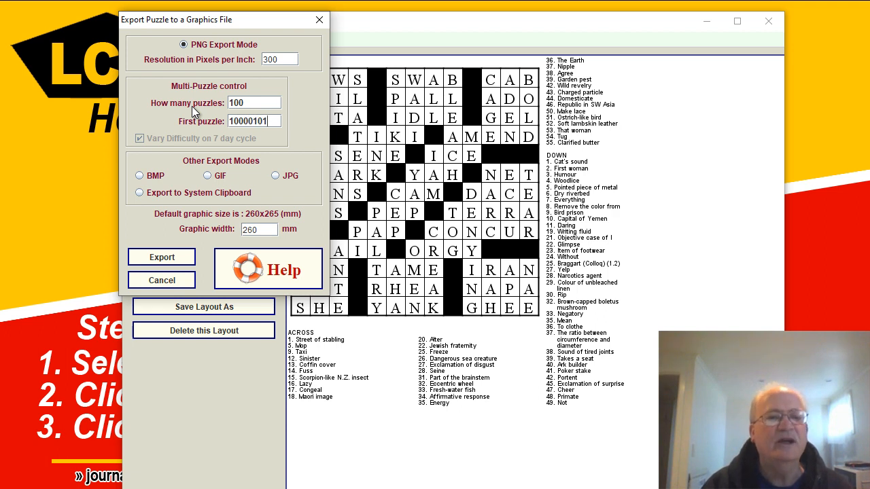
click(161, 258)
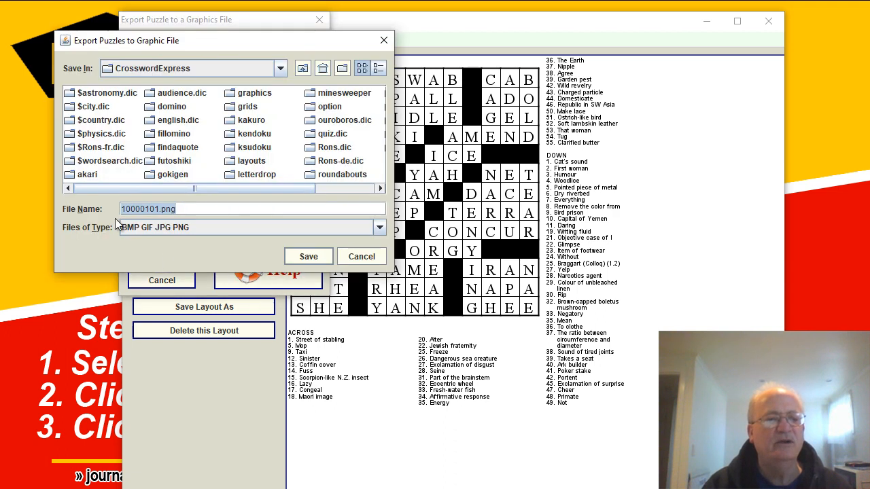
click(311, 257)
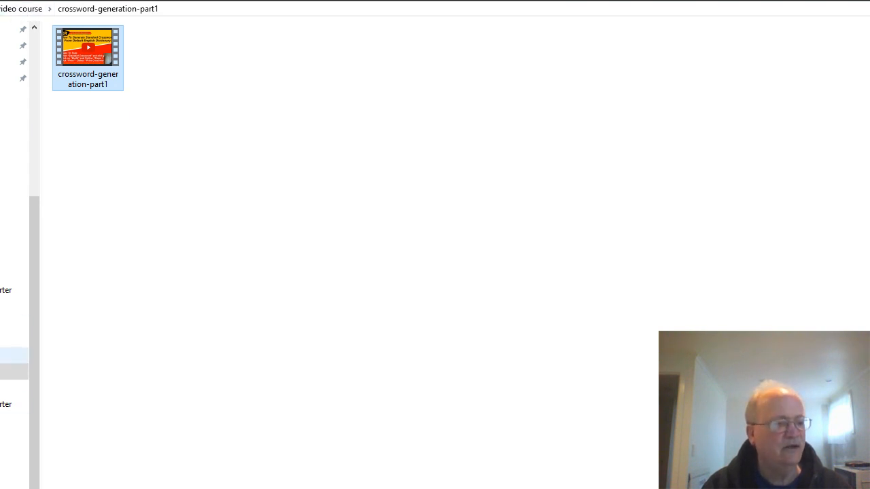
Switch to File Explorer, open the CrosswordExpress folder inside Assets, and open the exported 10000101 image
click(5, 356)
double_click(165, 64)
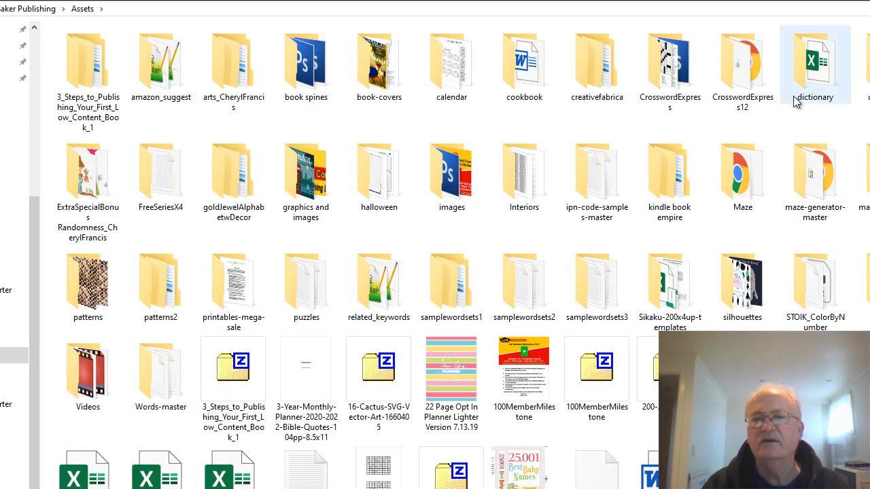
click(682, 88)
double_click(680, 84)
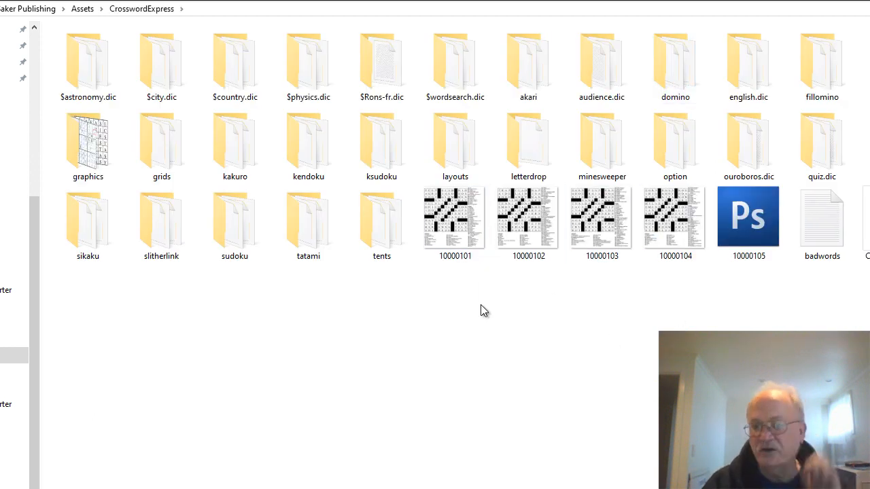
double_click(457, 239)
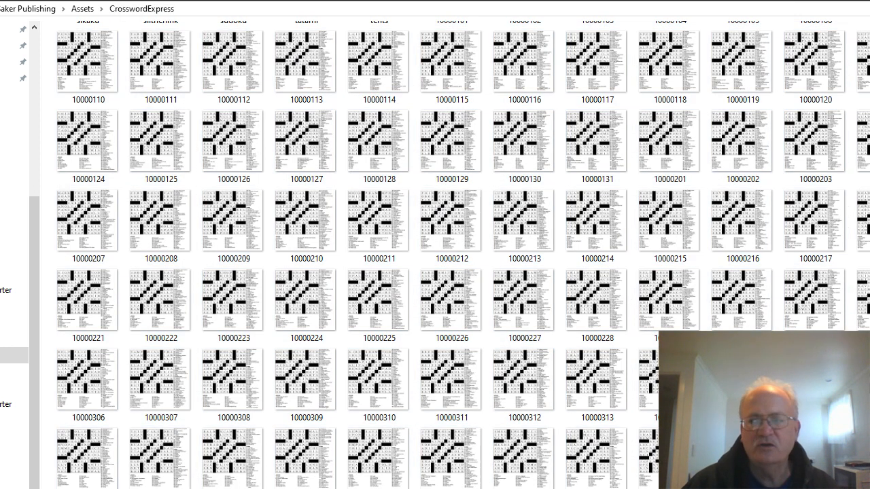
Select all exported PNG images in the CrosswordExpress folder, starting with 10000101, and cut them
scroll(448, 204, up, 3)
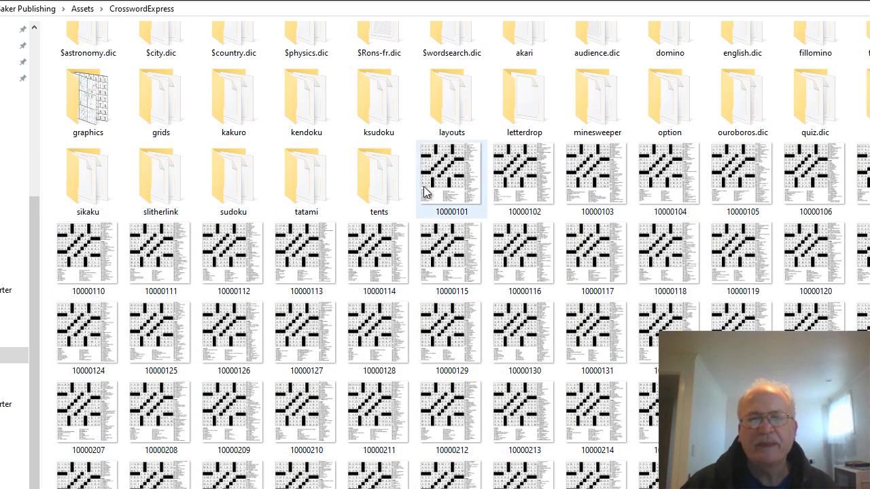
click(484, 182)
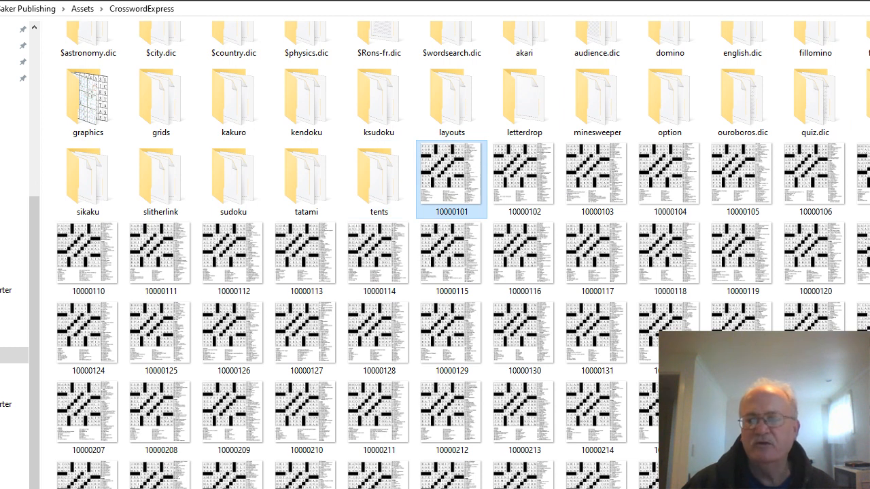
scroll(449, 255, down, 3)
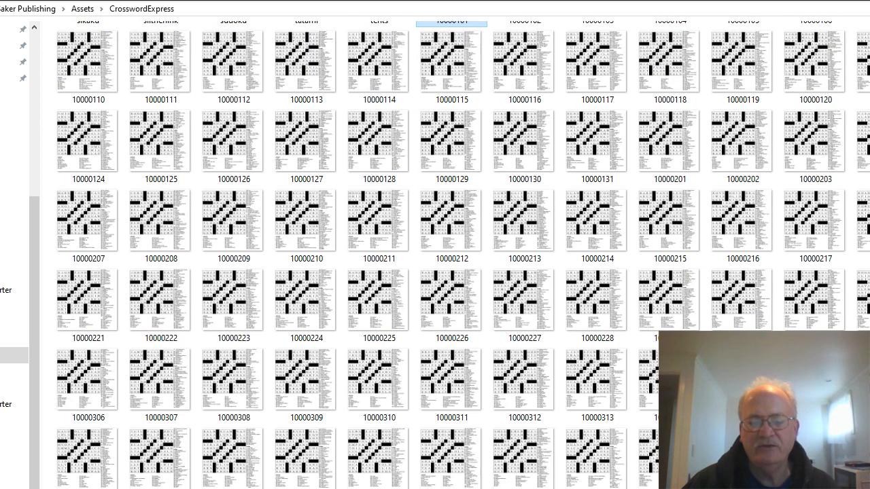
key(ctrl+a)
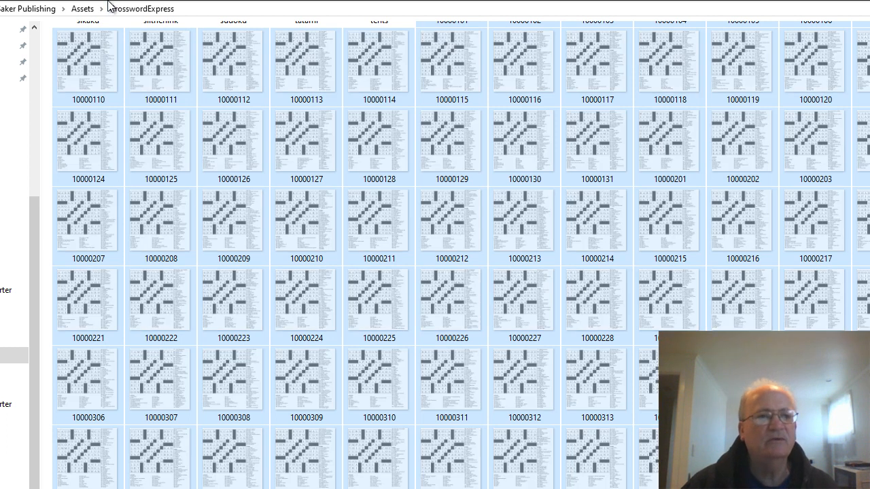
In the puzzles folder inside Assets, create a folder named demo-crossword and open it
click(80, 9)
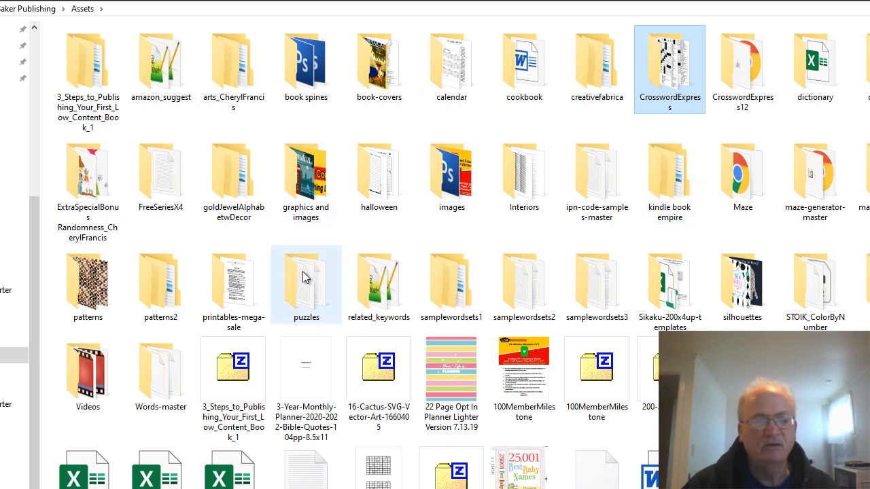
click(302, 292)
double_click(302, 292)
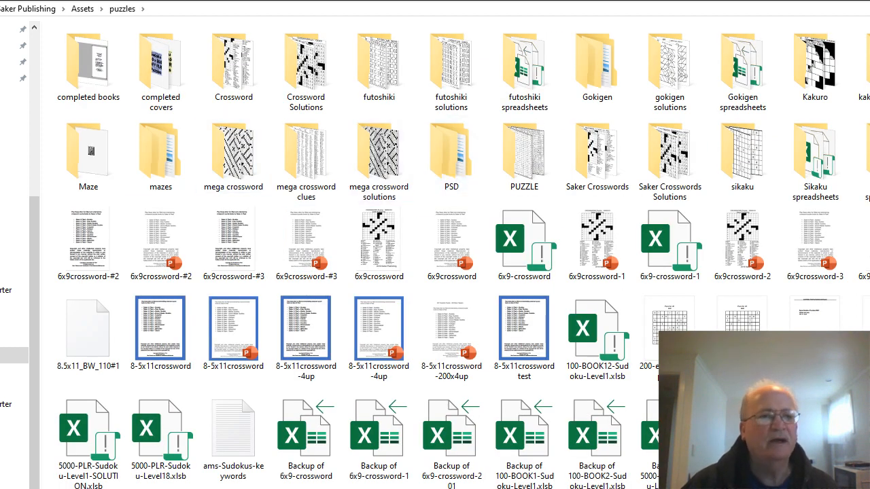
key(ctrl+shift+n)
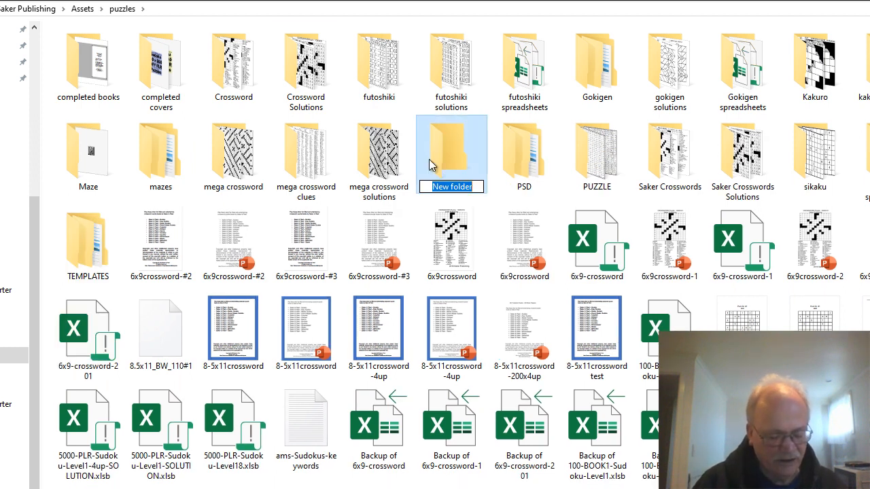
text(demo-crossword)
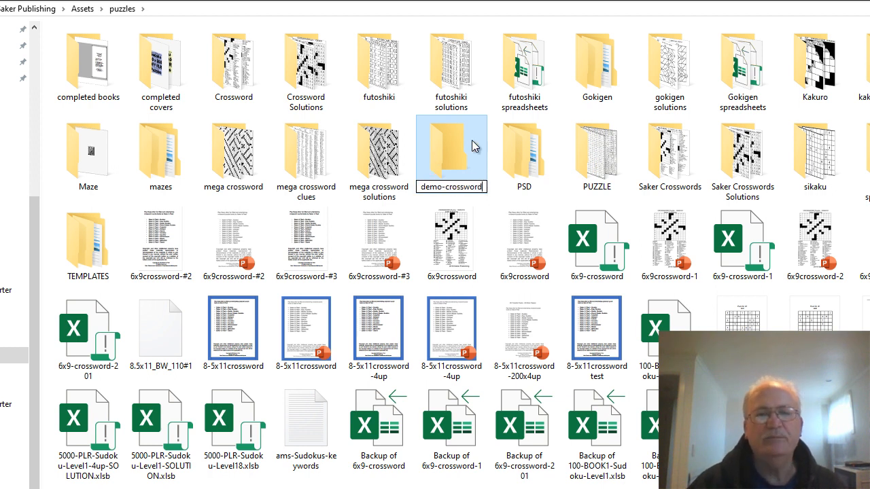
click(459, 140)
click(408, 87)
double_click(383, 71)
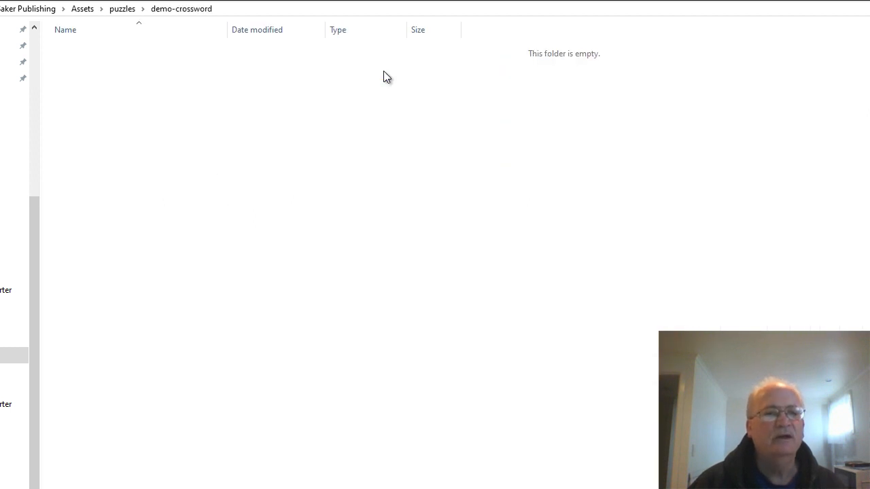
Paste the cut images into demo-crossword, shown as thumbnails, and create a subfolder named solutions there
key(ctrl+v)
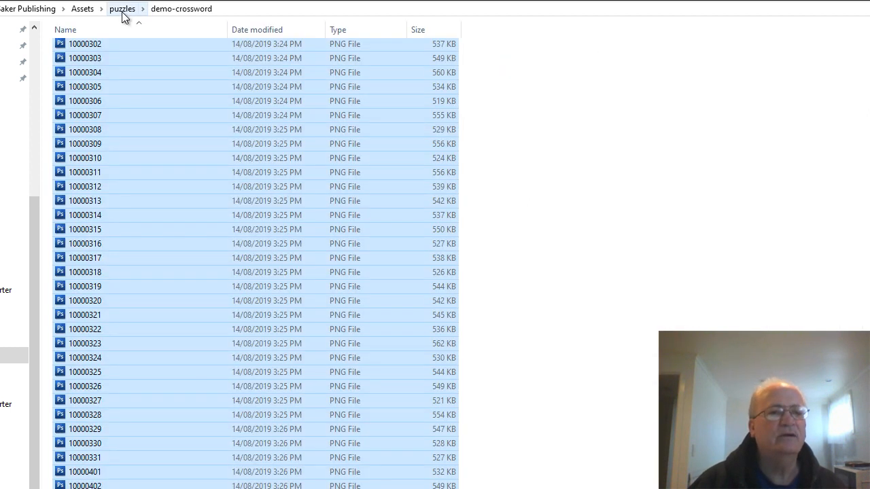
click(102, 1)
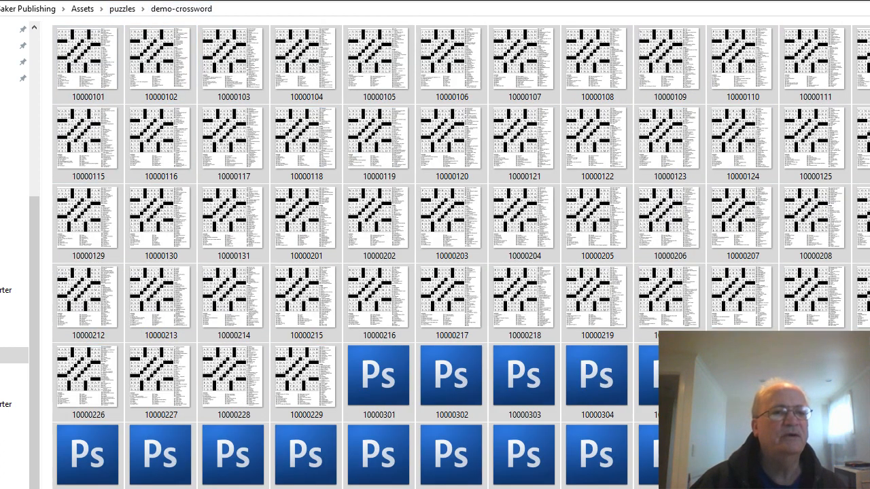
key(ctrl+shift+n)
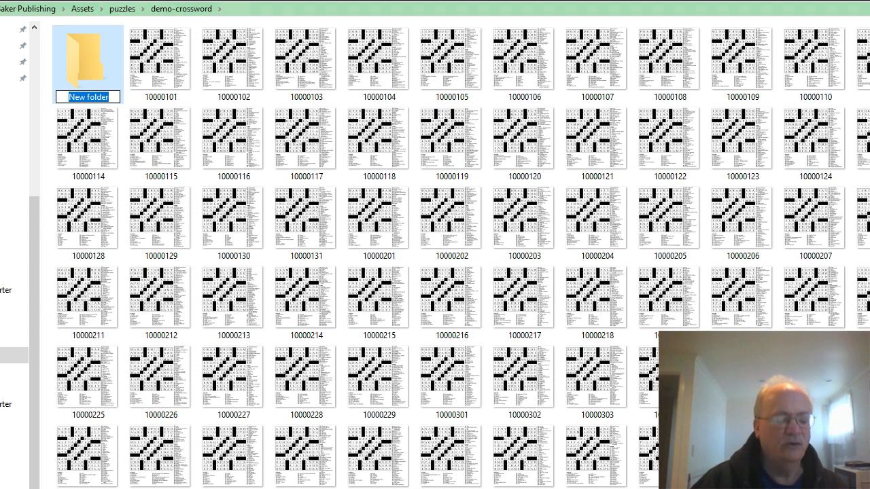
text(solutions)
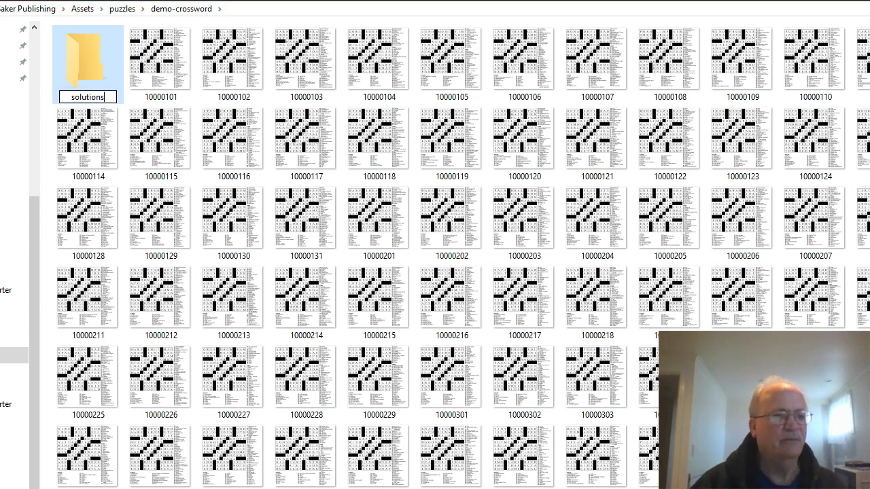
click(91, 67)
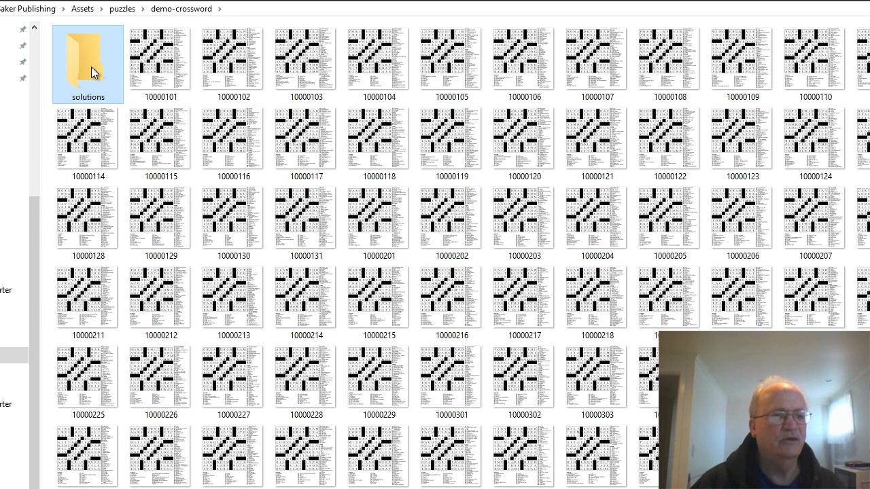
Move all the crossword images in demo-crossword into the solutions folder
click(145, 75)
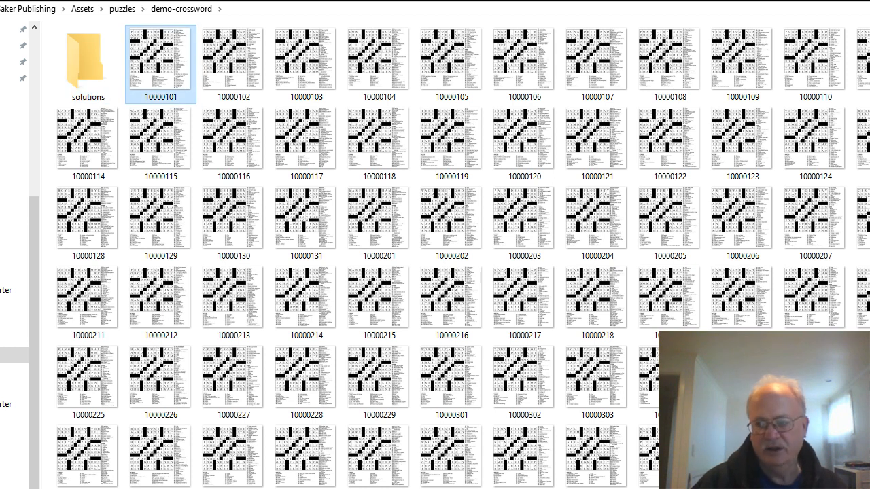
scroll(435, 255, down, 1)
key(alt+Tab)
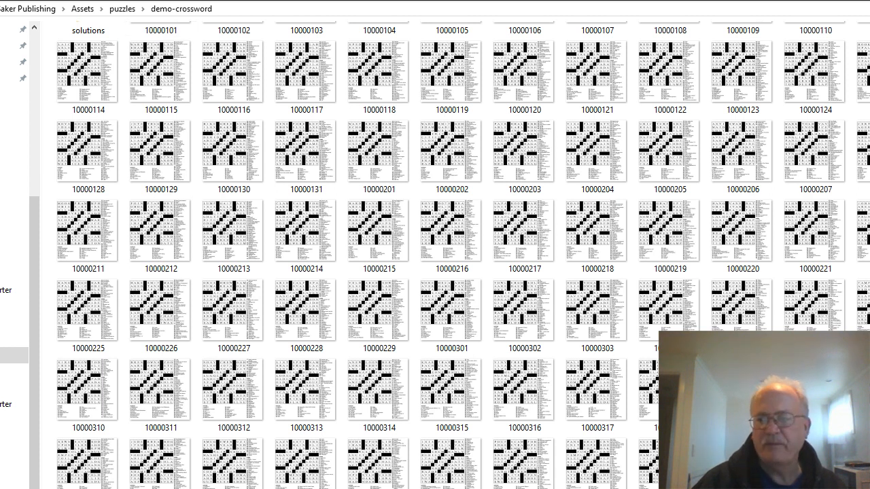
scroll(435, 255, up, 1)
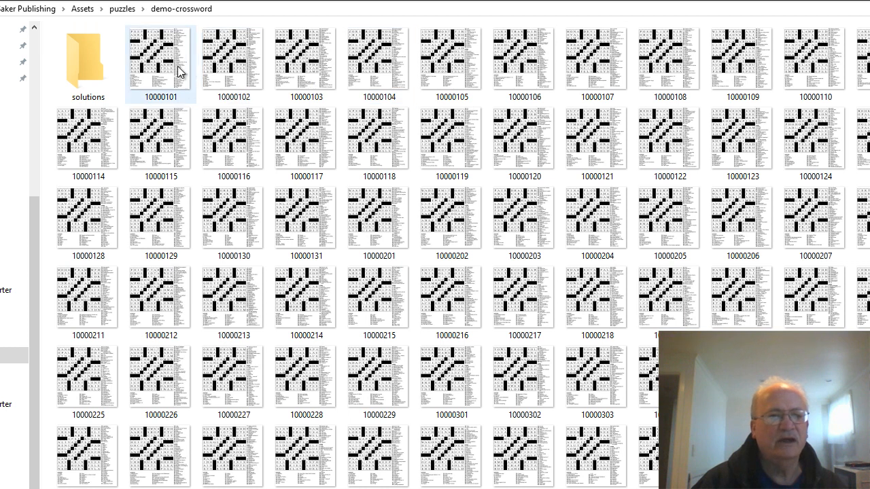
key(ctrl+a)
drag(180, 71, 91, 62)
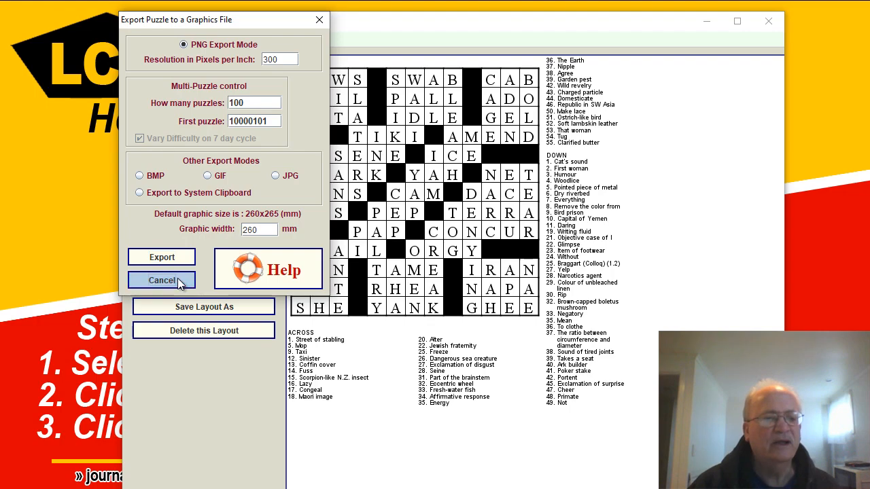
Switch back to Crossword Express, close the export dialog, and load the puz-3clues layout in the print layout view
click(156, 278)
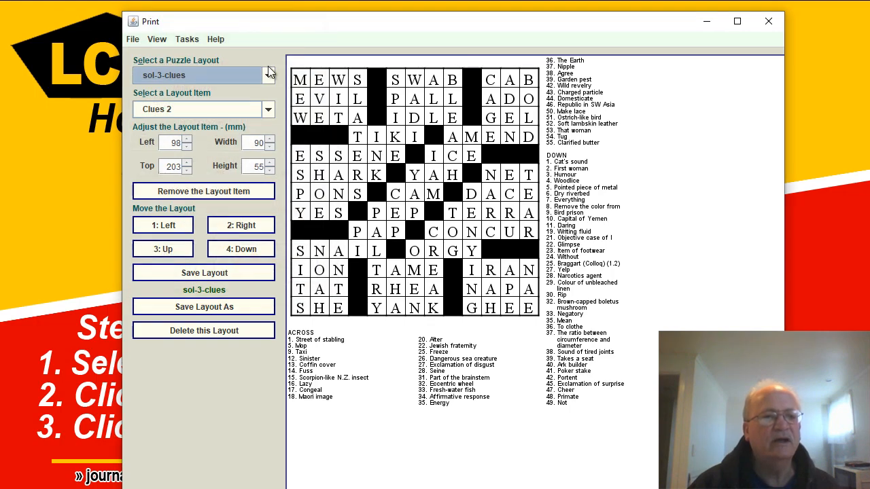
click(159, 40)
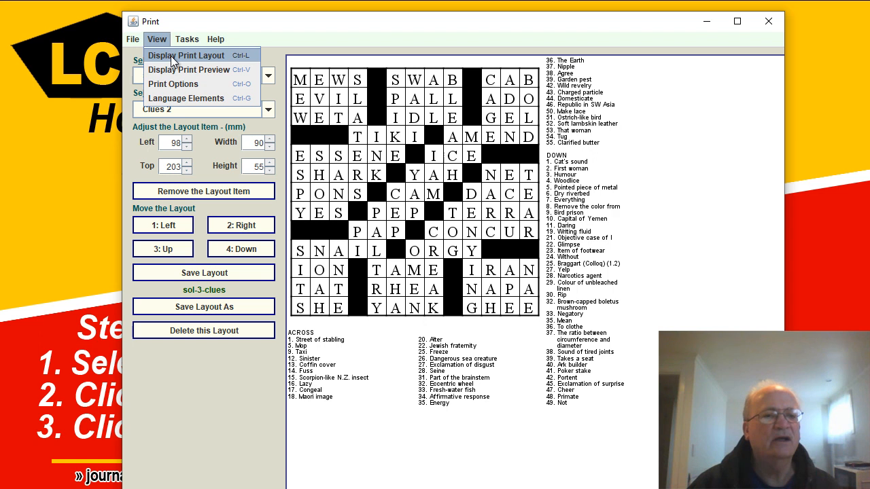
click(171, 55)
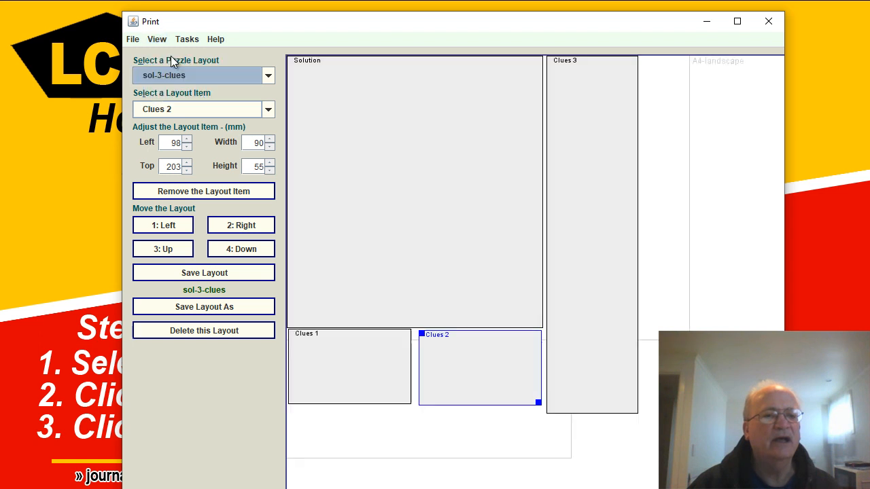
click(267, 77)
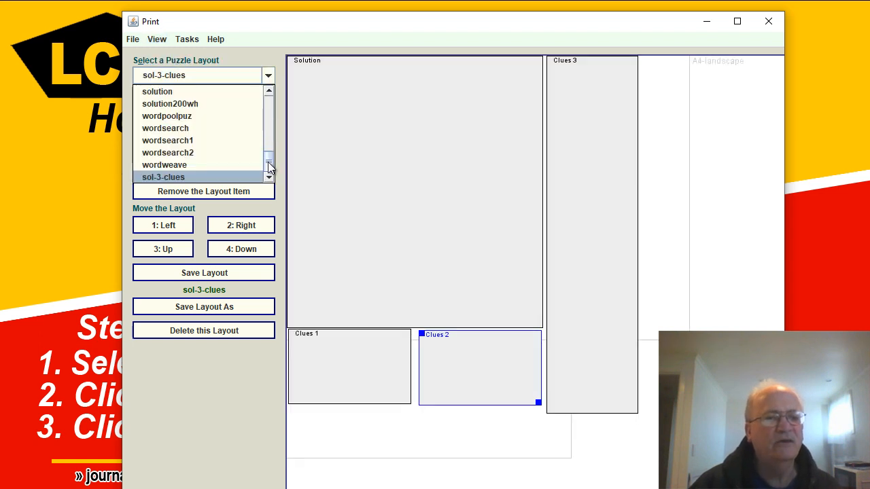
drag(269, 168, 270, 138)
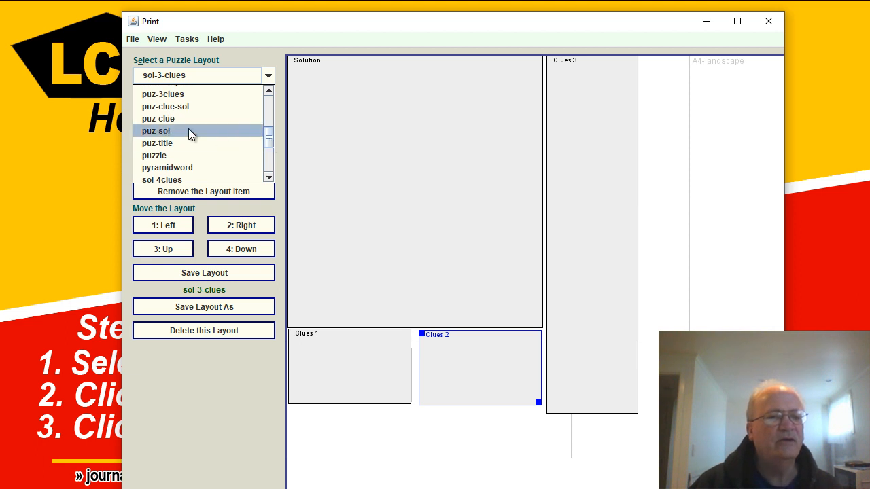
click(168, 94)
Select the Puzzle item of the puz-3clues layout and display the print preview
click(268, 110)
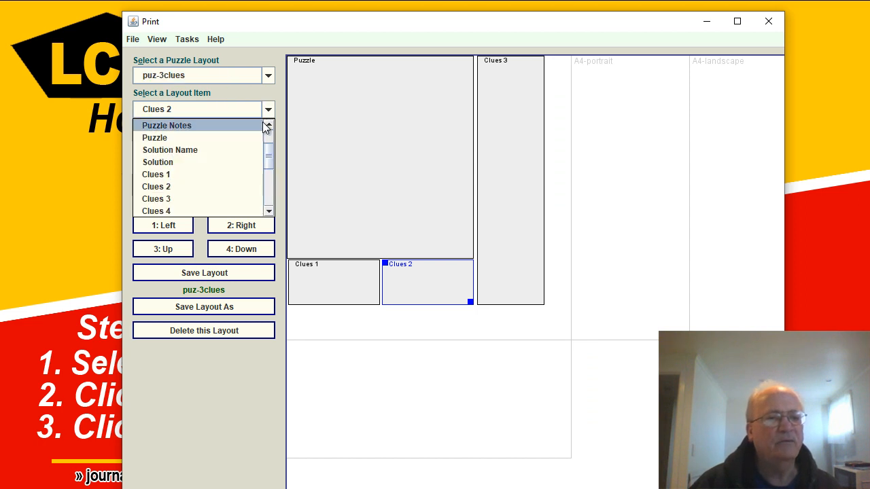
click(217, 142)
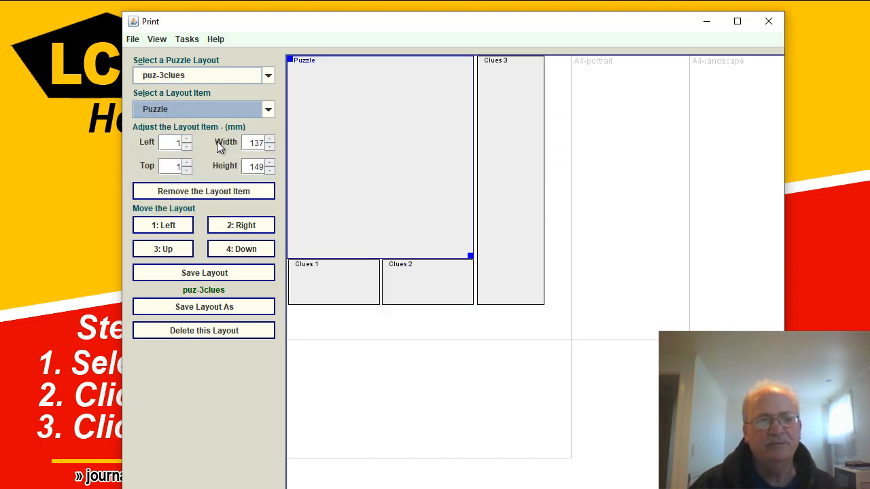
click(159, 39)
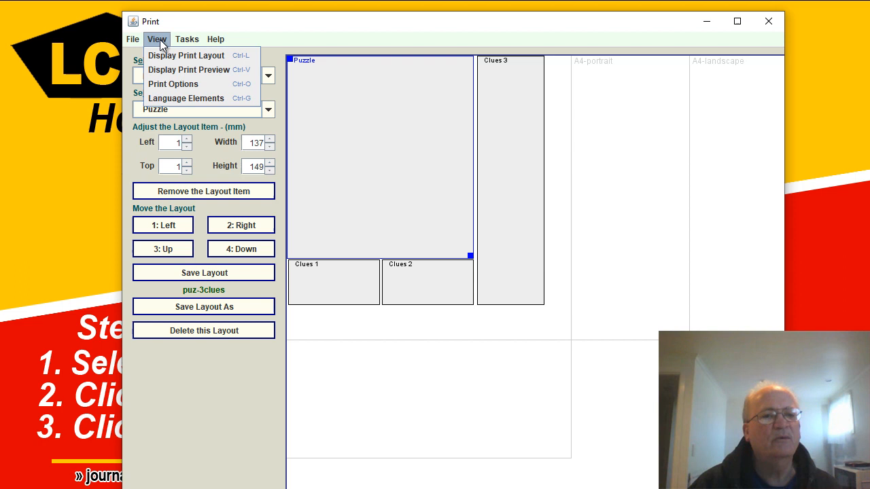
click(184, 70)
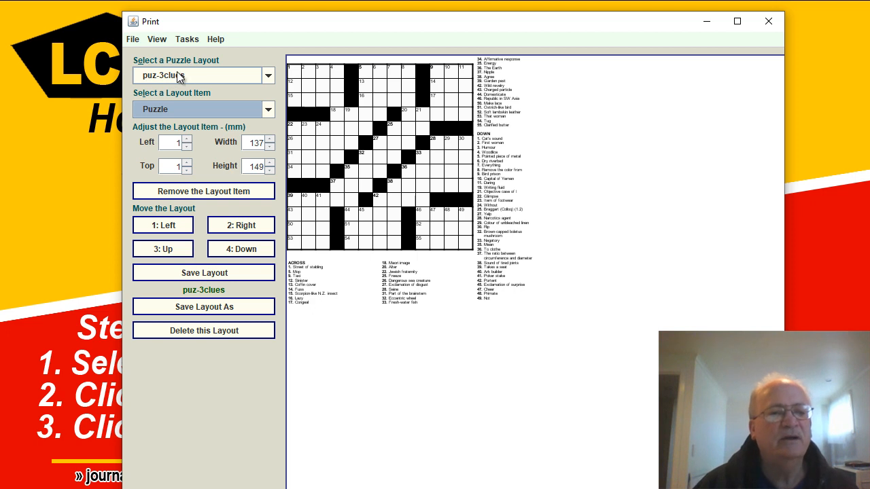
Return to the print layout, enlarge the Puzzle item to 147 by 161 mm, and display the print preview
click(157, 39)
click(163, 55)
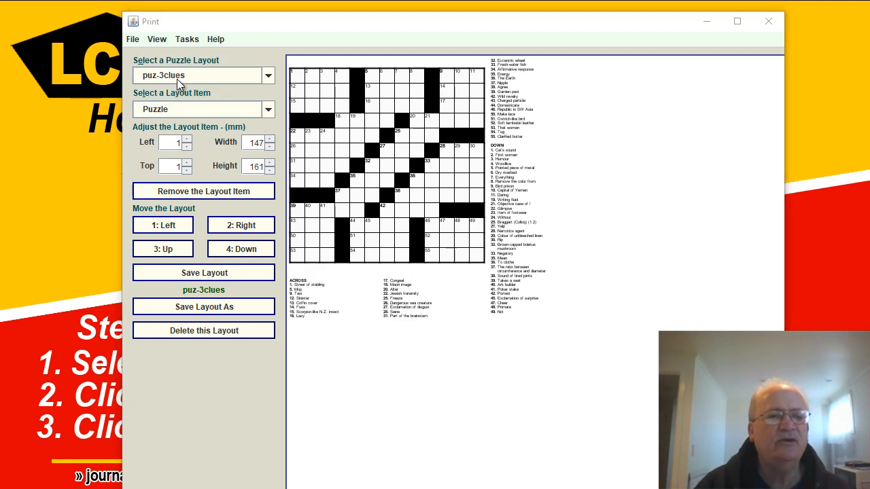
click(154, 111)
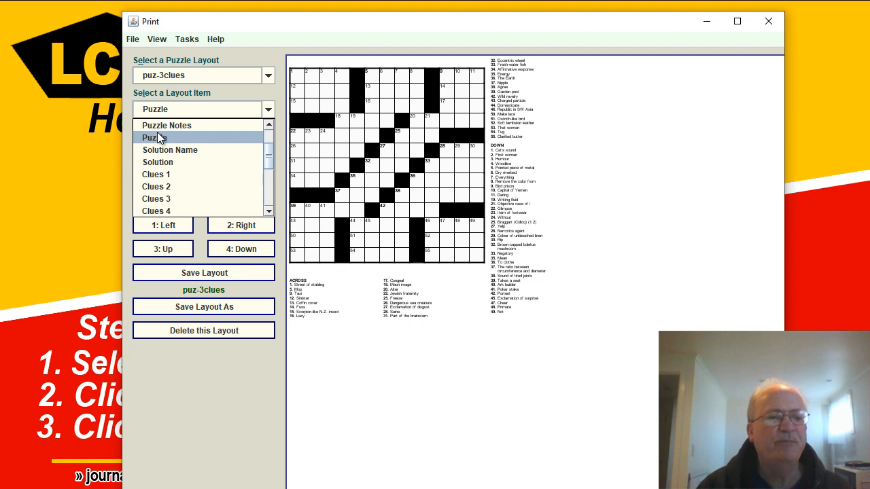
click(158, 134)
click(155, 41)
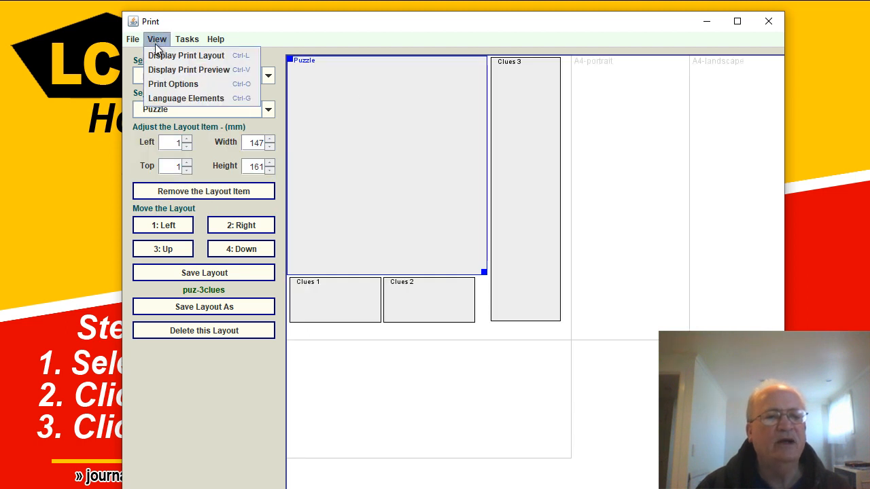
click(177, 73)
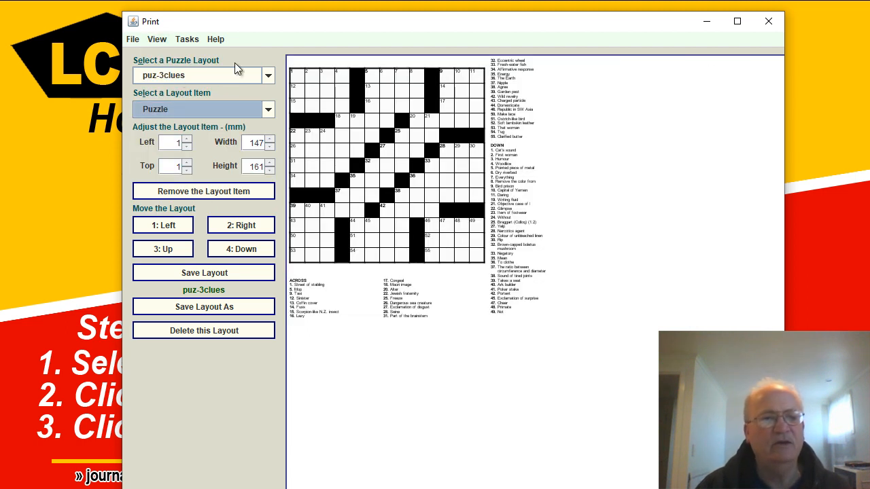
Export 100 puzzles in the puz-3clues layout as PNG files to the CrosswordExpress folder, starting from puzzle 10000101, and close the export dialog
click(186, 41)
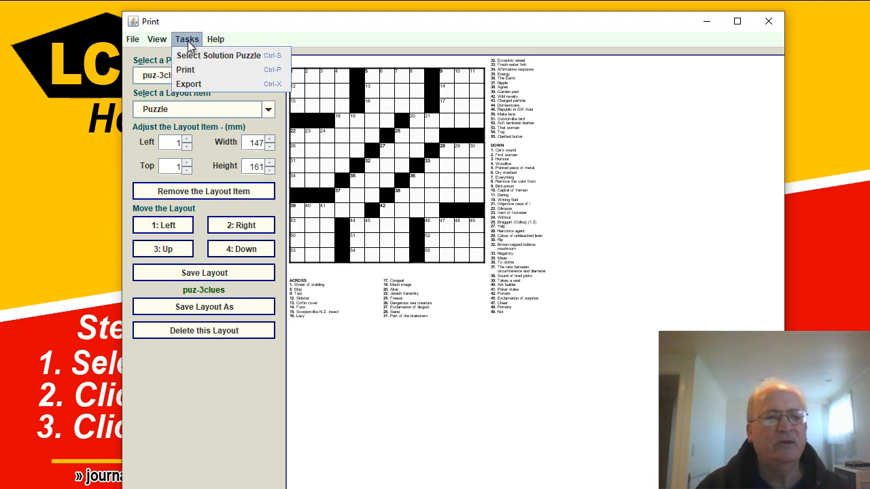
click(195, 84)
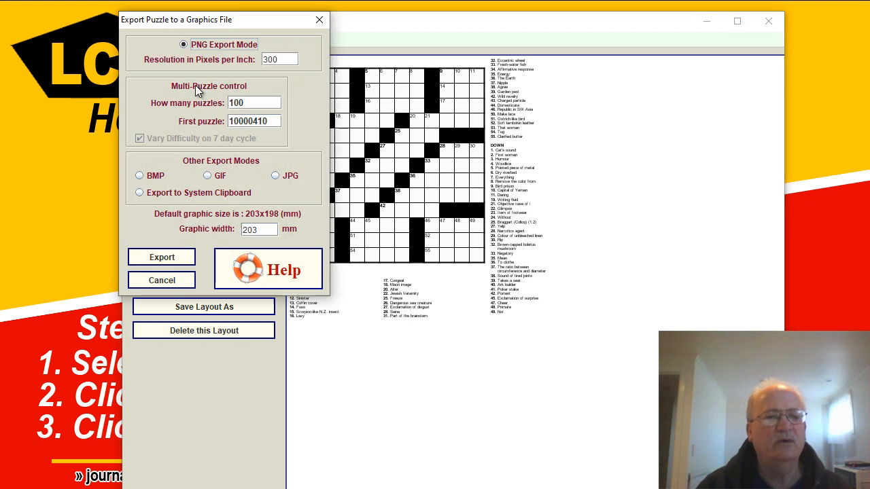
drag(253, 122, 277, 121)
text(101)
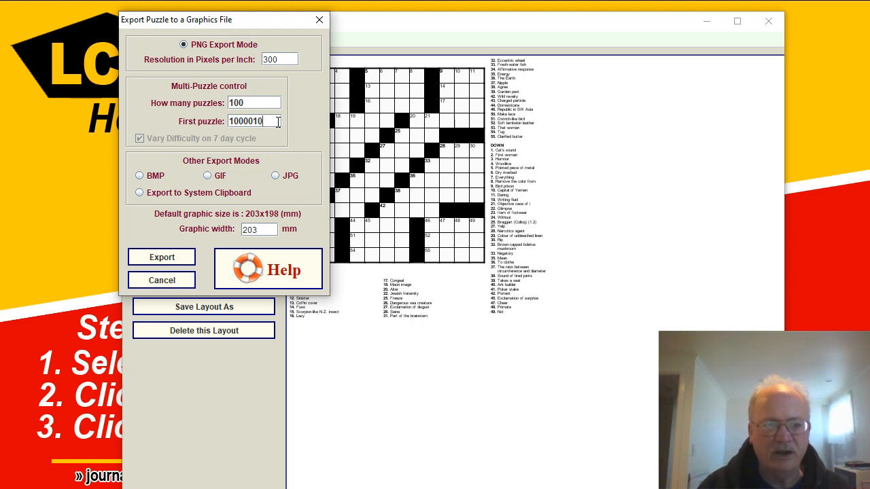
click(168, 257)
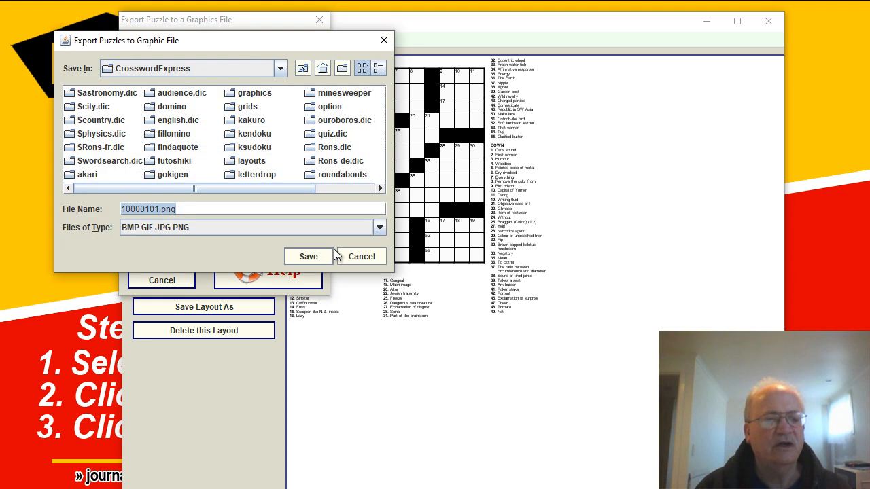
click(311, 256)
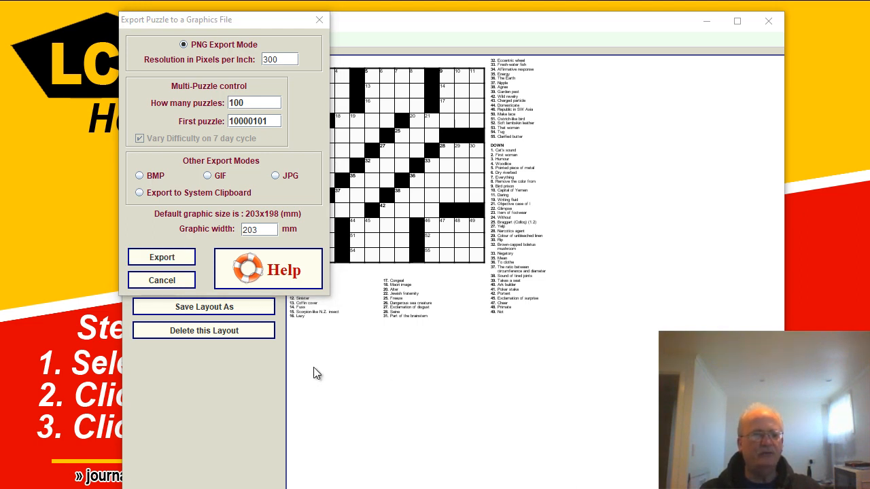
click(167, 282)
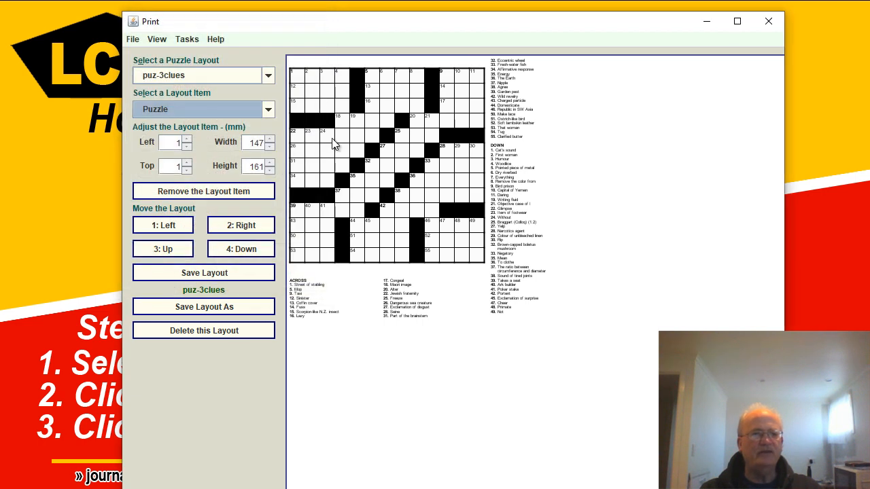
Switch to File Explorer and move the exported puzzle images from the CrosswordExpress folder into the demo-crossword folder inside puzzles
click(706, 22)
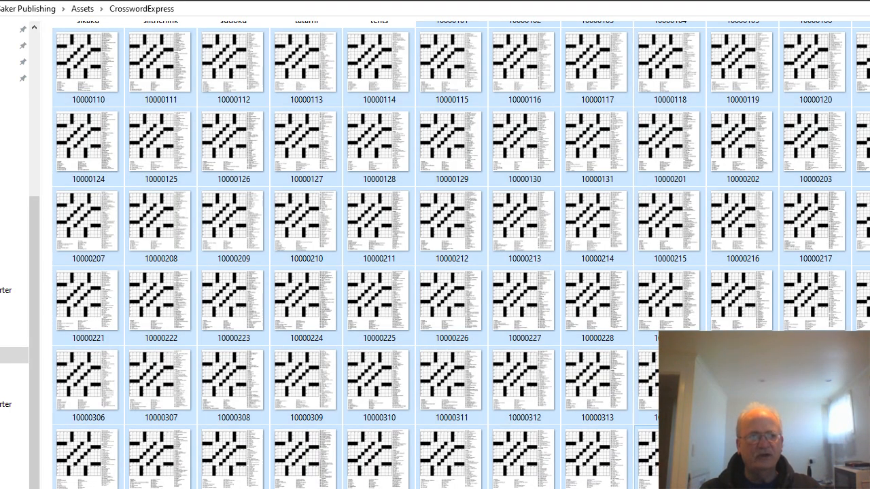
key(ctrl+x)
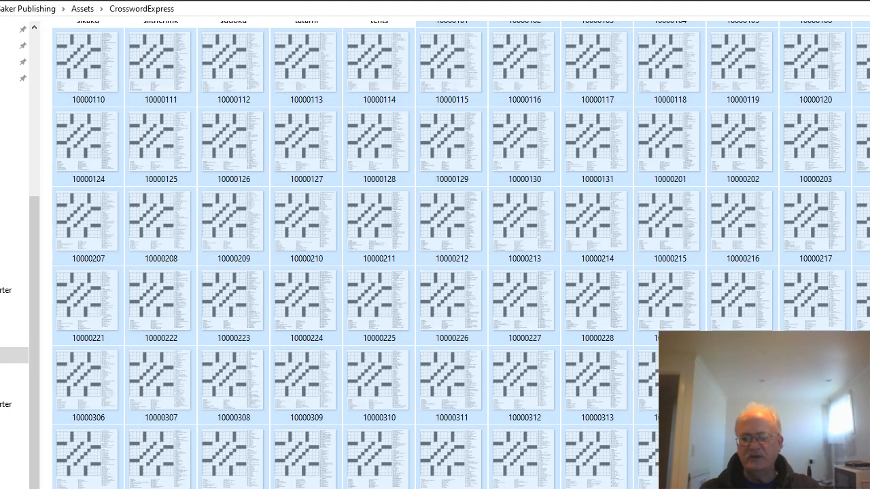
scroll(435, 255, up, 3)
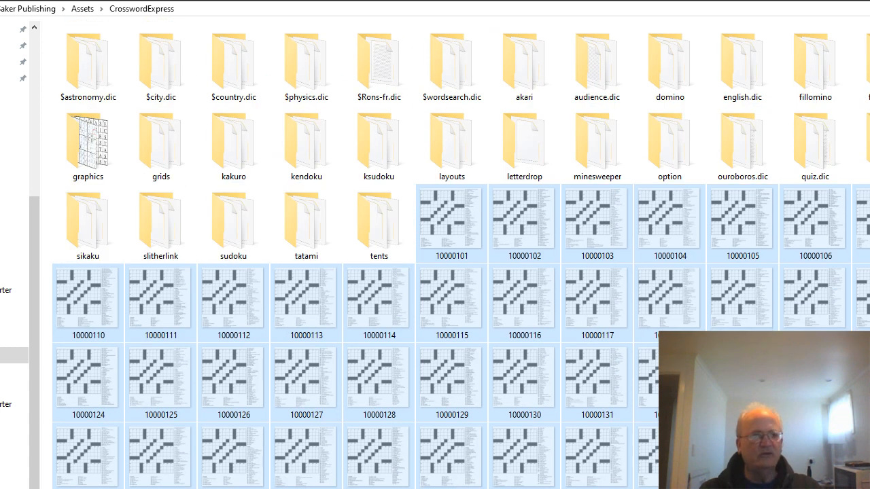
click(83, 9)
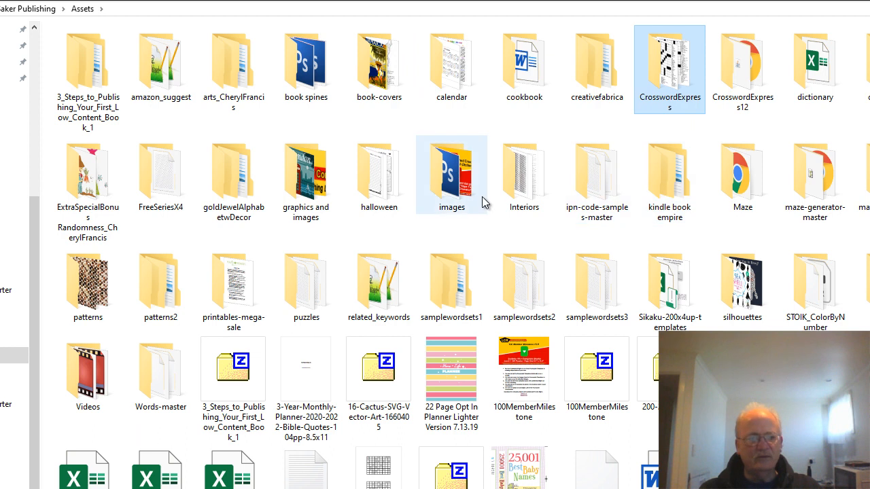
click(315, 309)
double_click(314, 309)
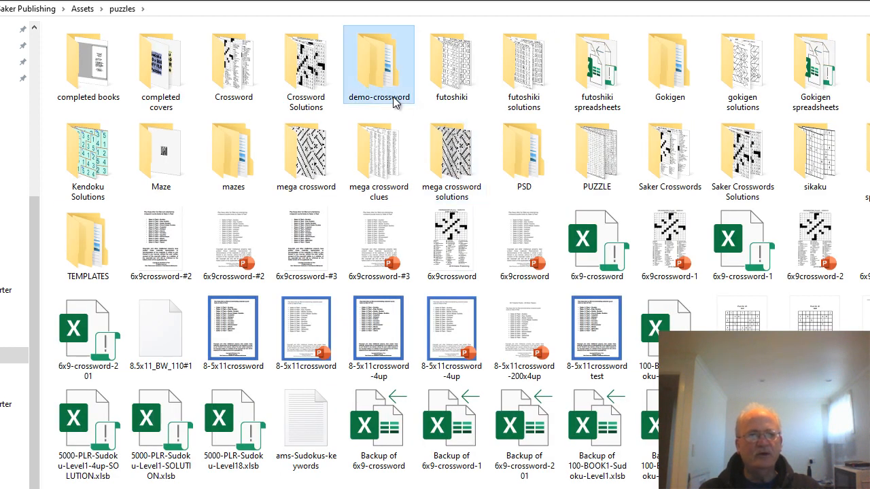
double_click(380, 75)
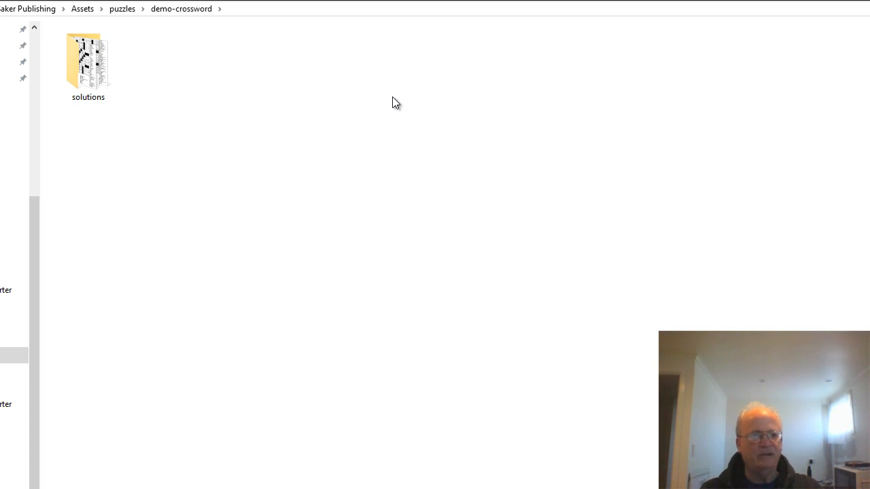
key(ctrl+a)
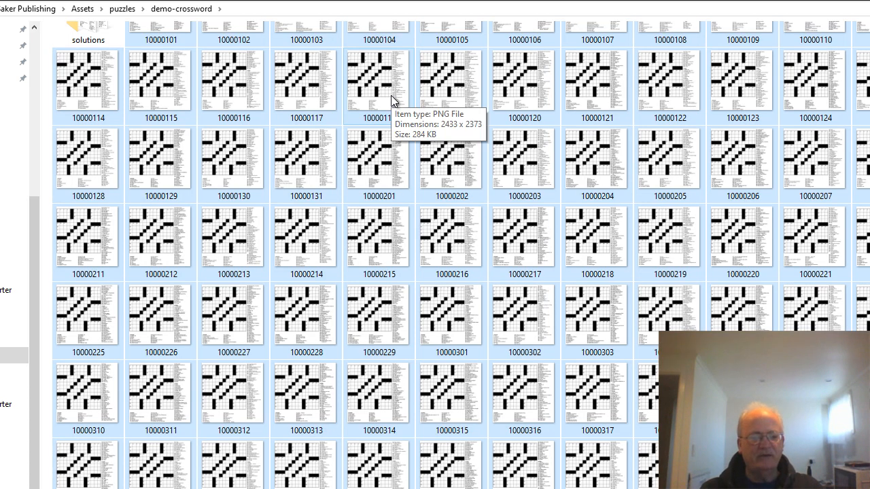